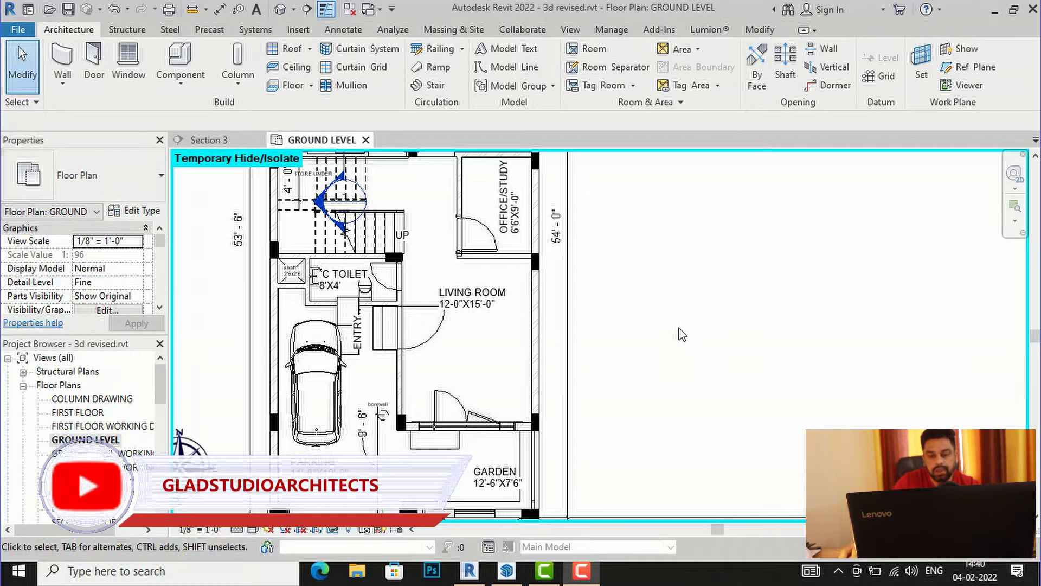
Open 3D Warehouse in SketchUp and search for 'tv unit'.
left_click(505, 572)
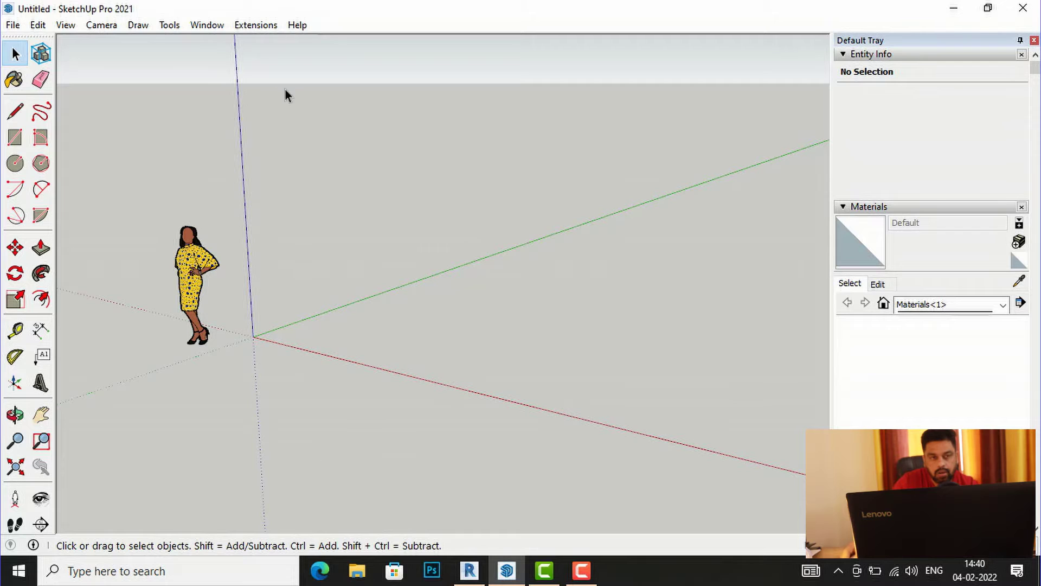
left_click(200, 27)
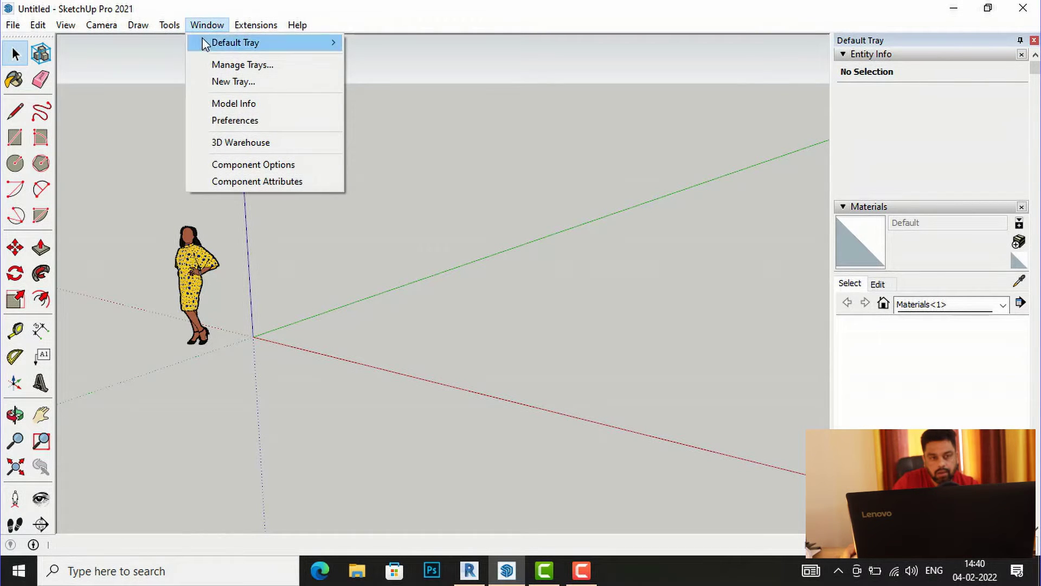
left_click(245, 148)
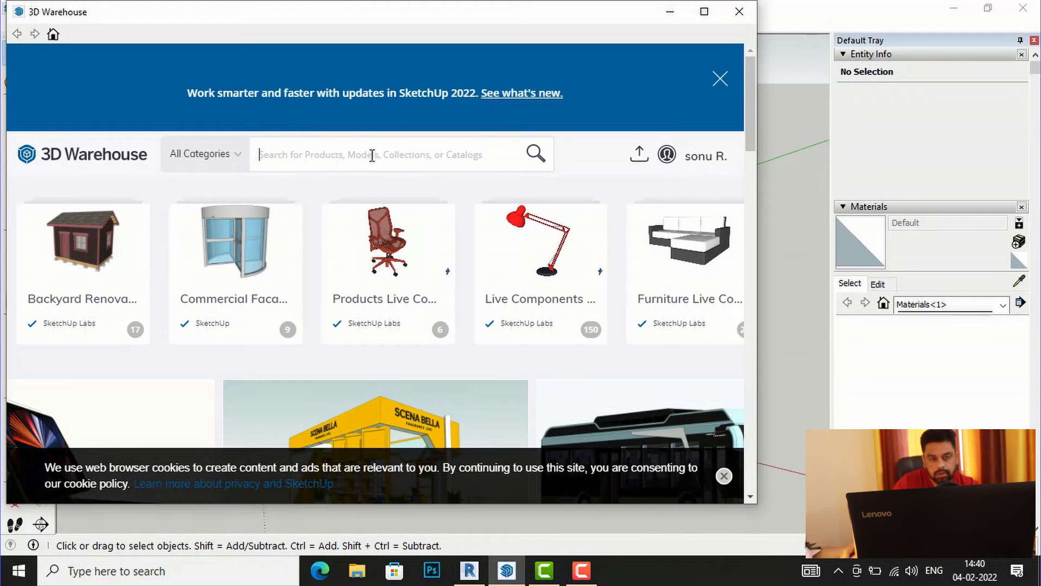
type("t")
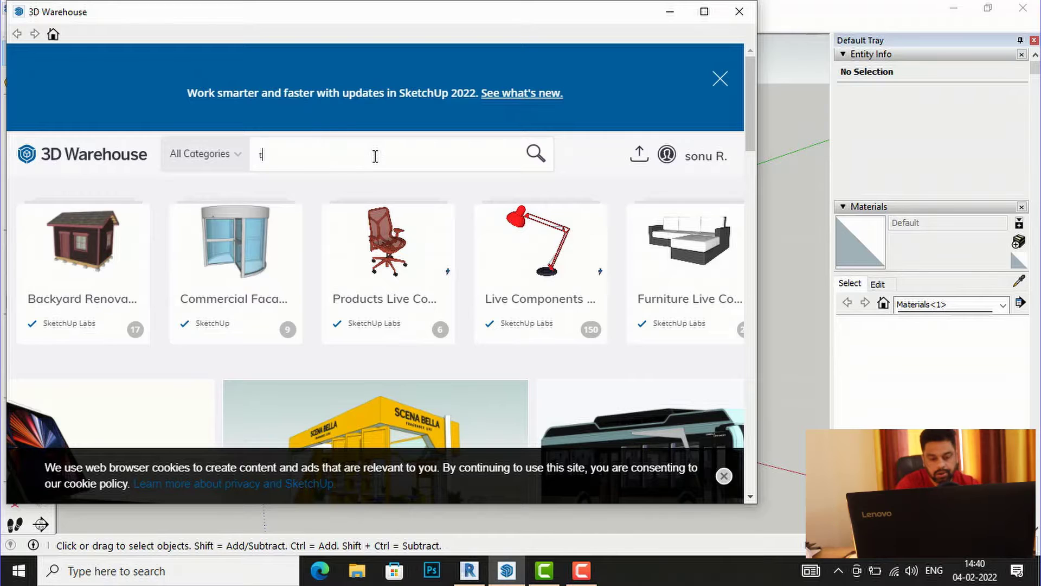
type("v unit")
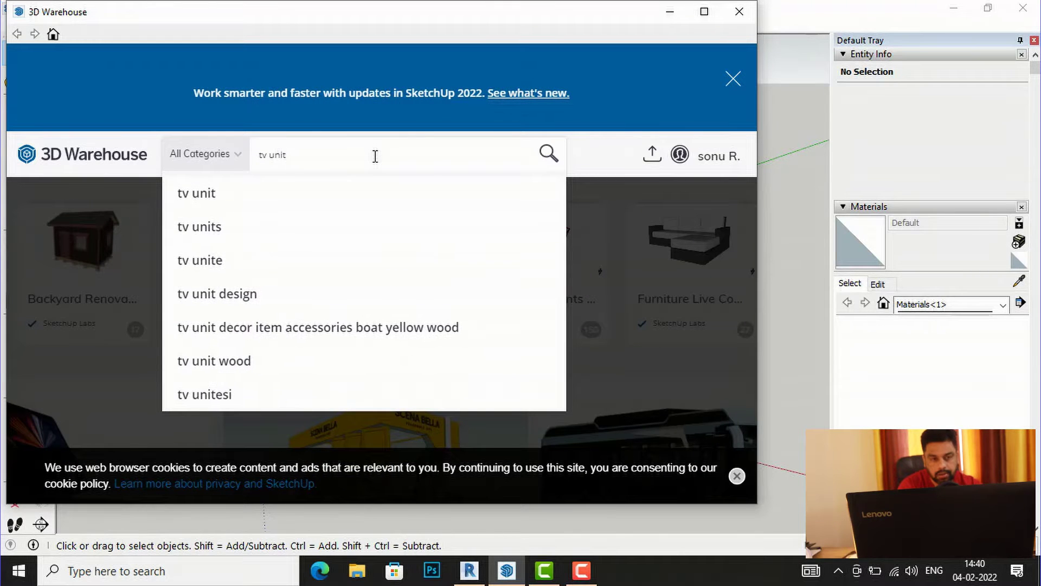
key("Return")
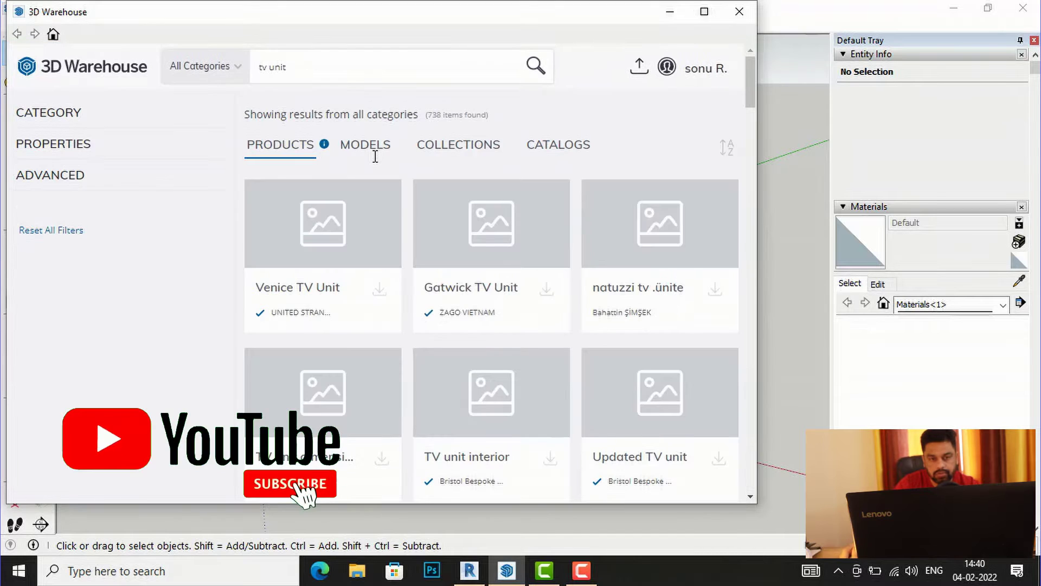
Browse the results and download the modern teal-and-white TV unit.
scroll(511, 268, "down", 3)
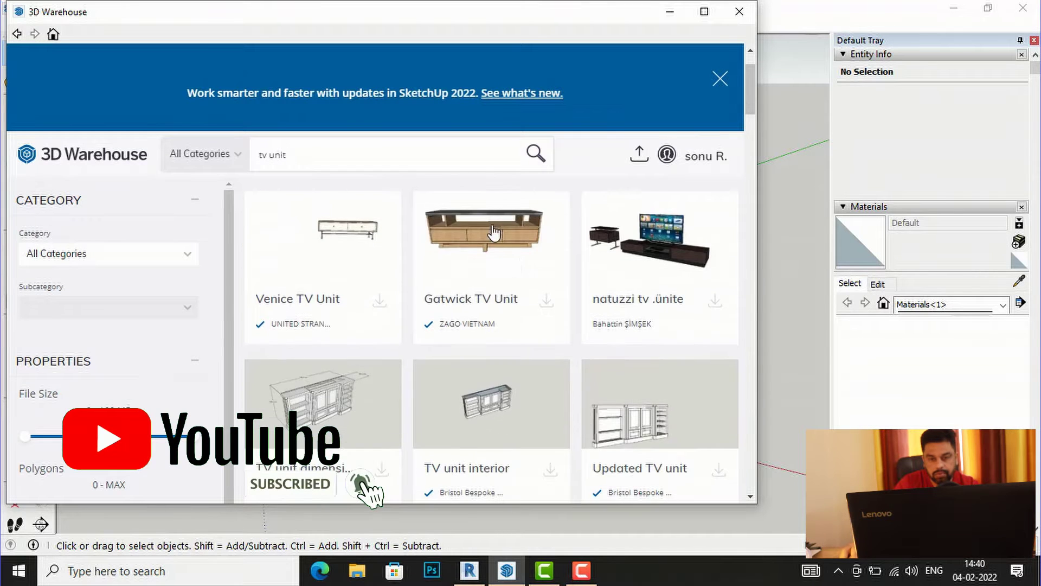
scroll(513, 268, "down", 1)
scroll(514, 268, "down", 4)
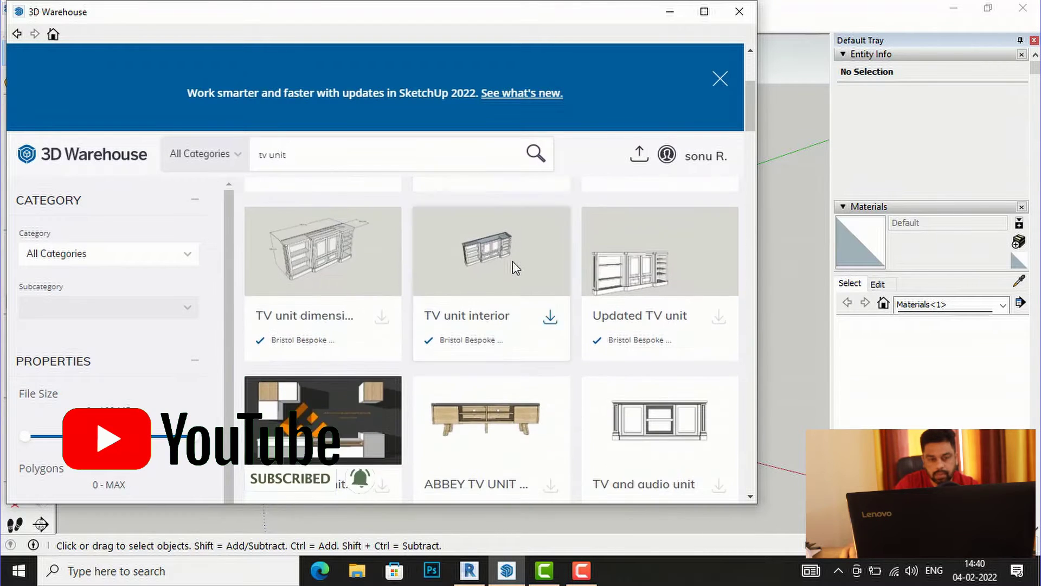
scroll(514, 268, "down", 3)
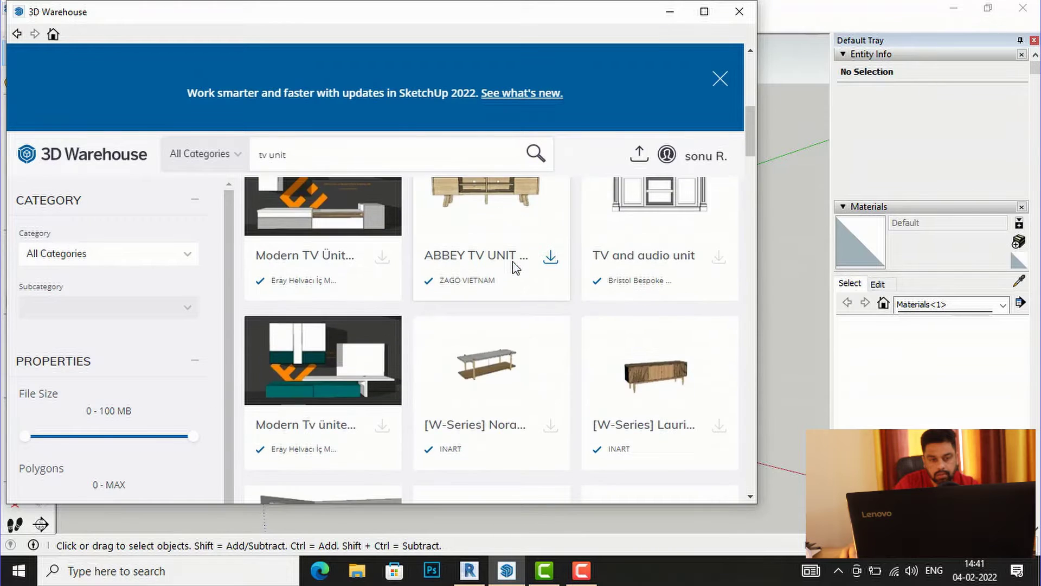
scroll(513, 269, "down", 1)
scroll(513, 268, "down", 1)
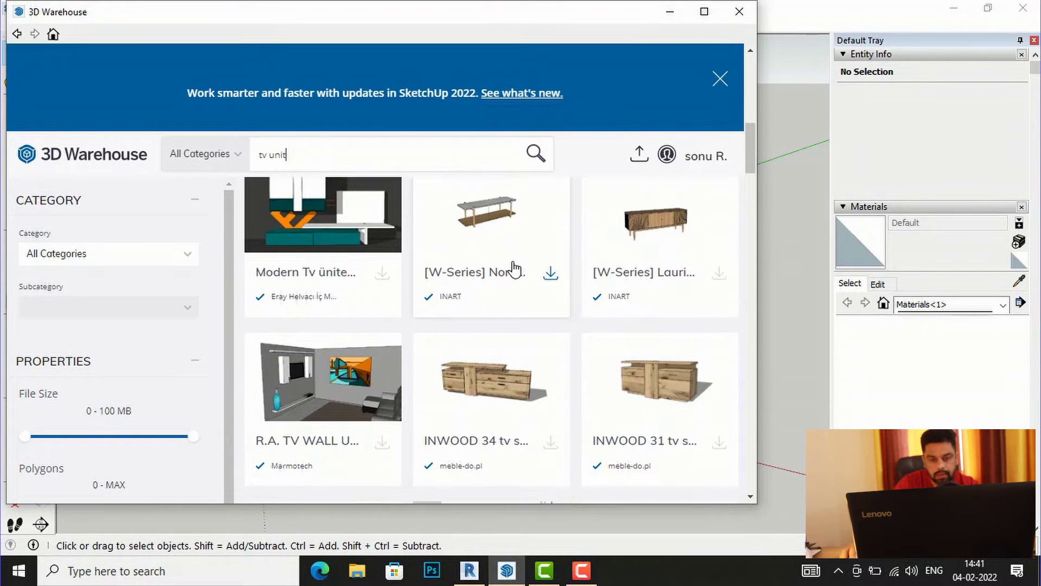
scroll(513, 268, "up", 1)
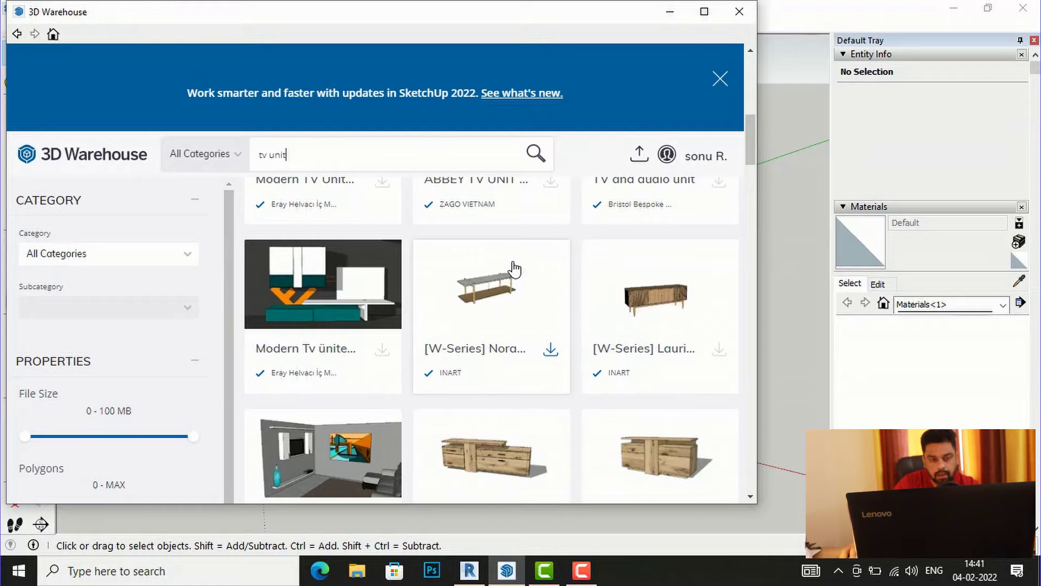
scroll(514, 268, "up", 3)
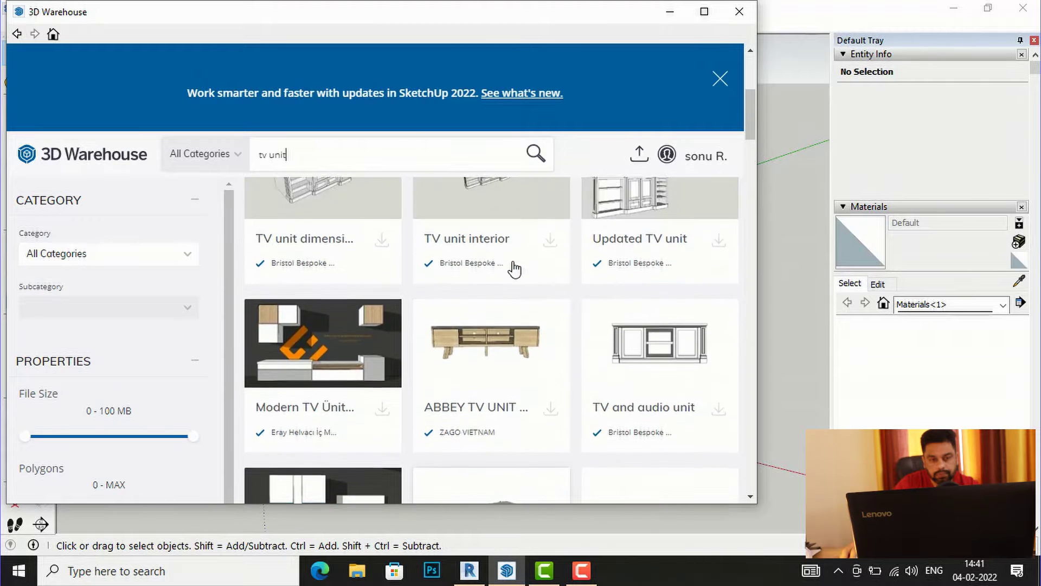
scroll(513, 267, "down", 3)
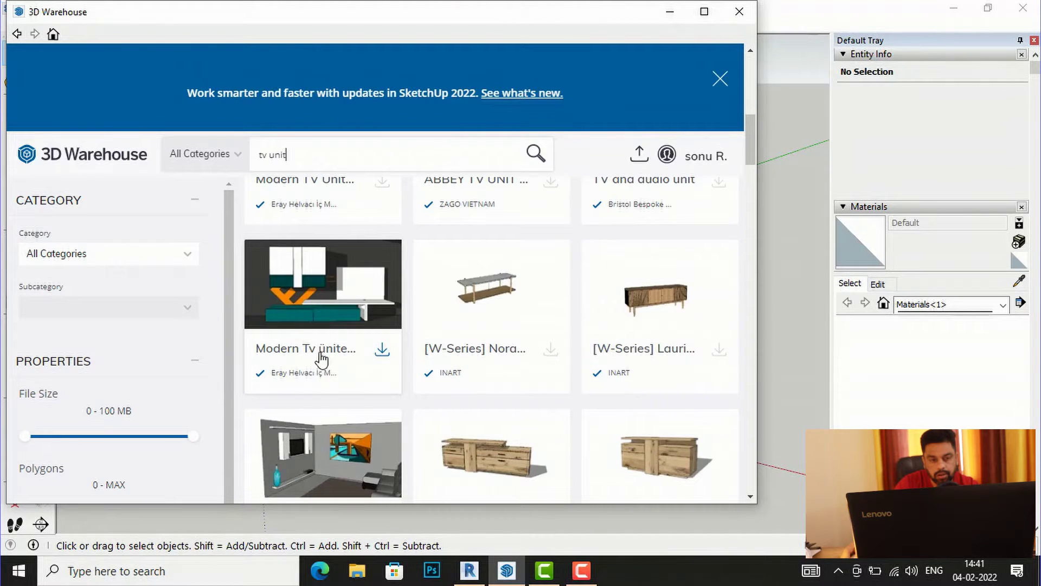
left_click(382, 352)
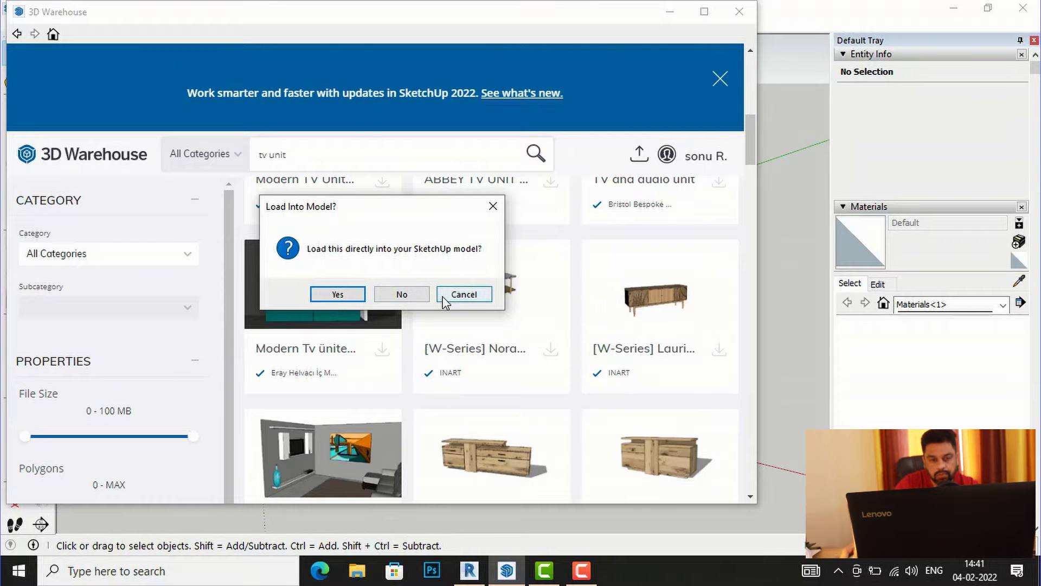
Load the Modern TV unit into the model and place it in the scene.
left_click(338, 294)
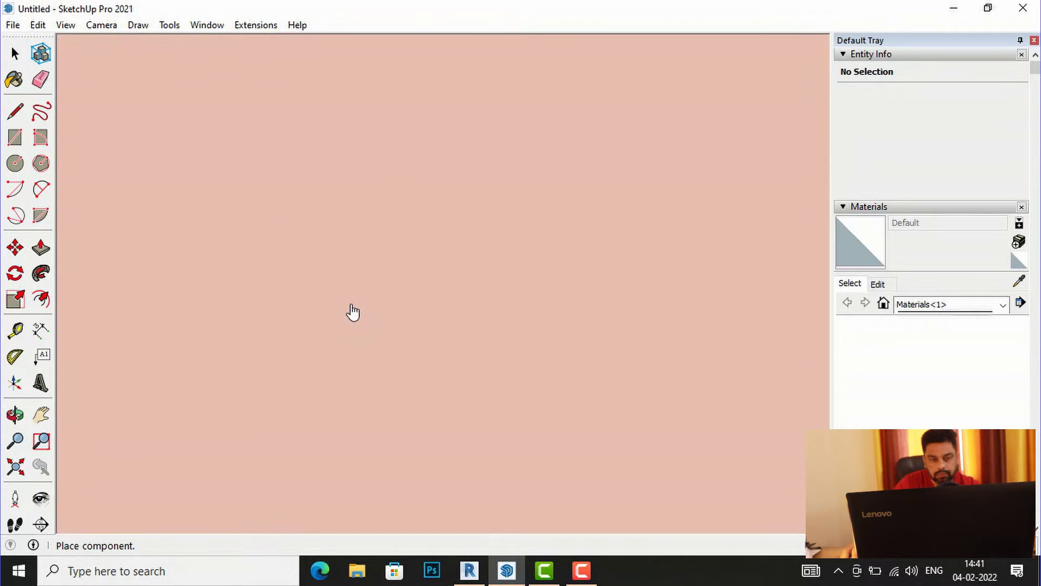
scroll(371, 308, "down", 5)
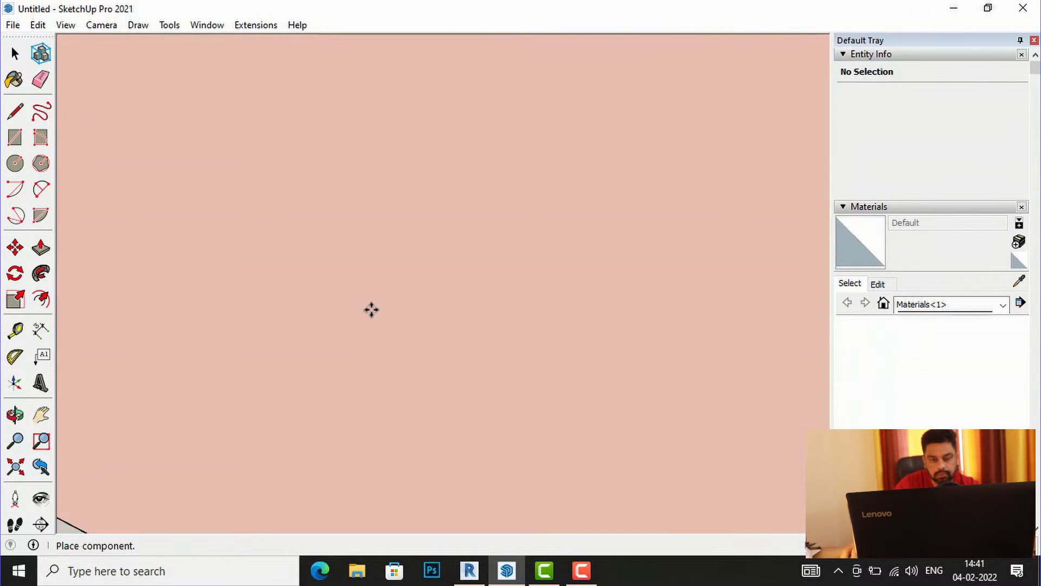
scroll(400, 324, "down", 6)
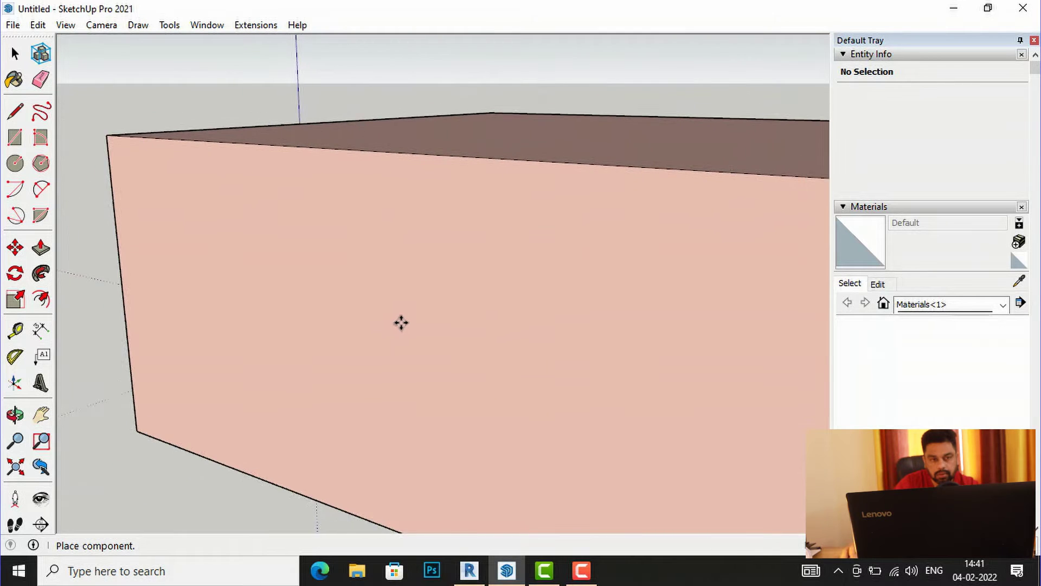
scroll(342, 304, "down", 3)
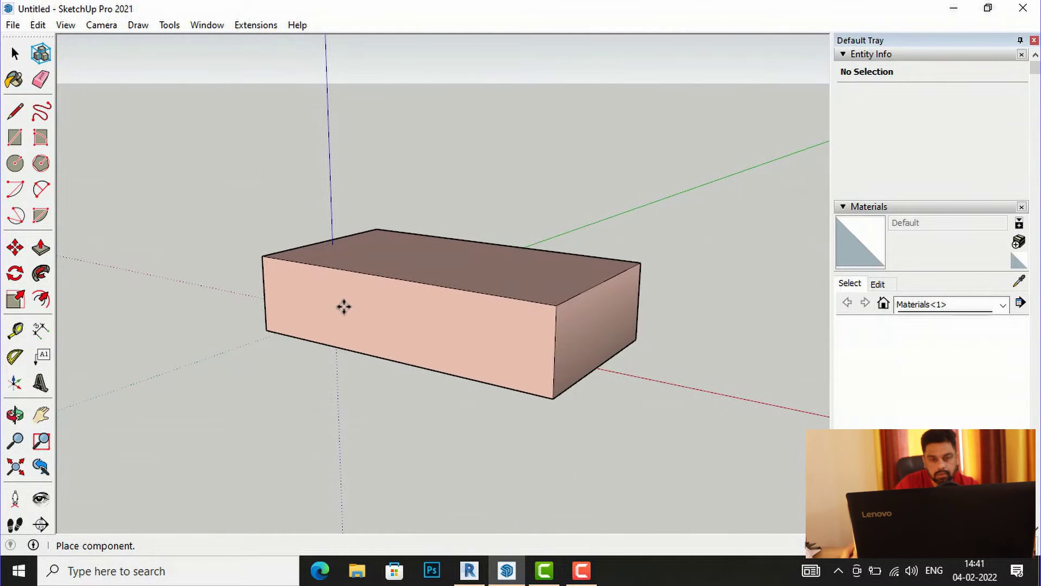
left_click(360, 313)
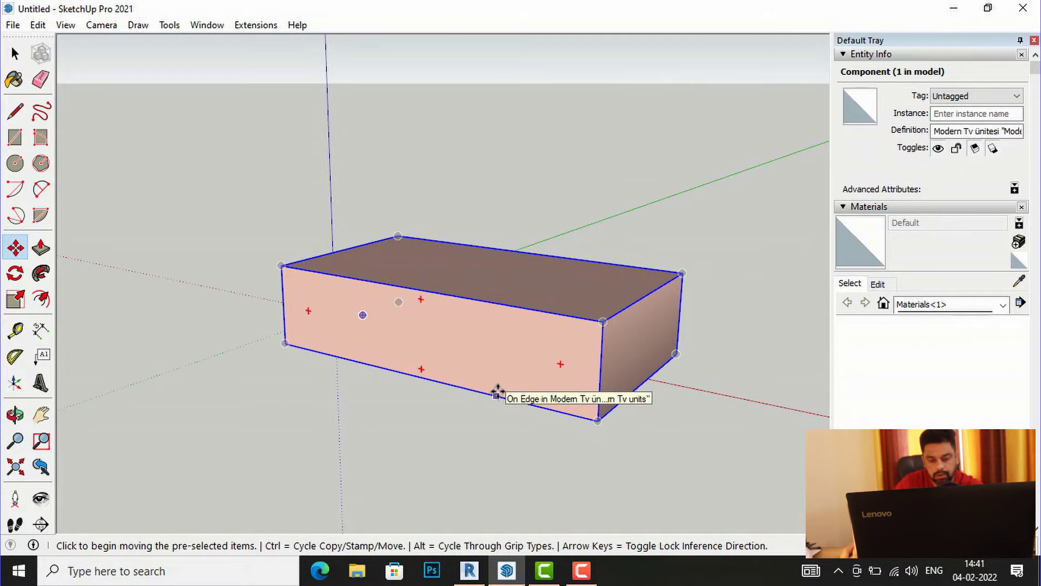
Orbit the view to inspect the open side of the pink box.
key("o")
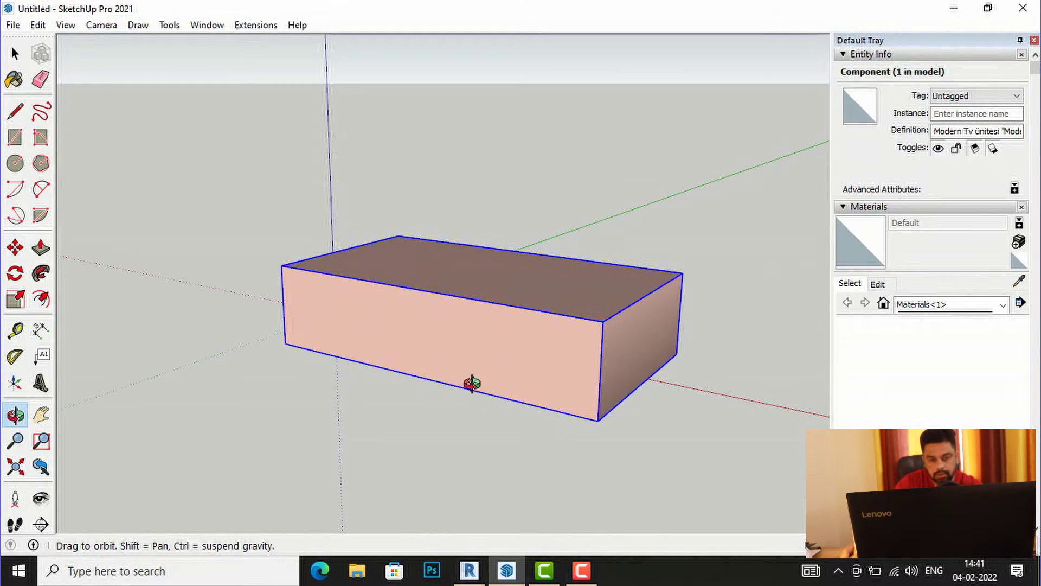
left_click_drag(473, 380, 633, 346)
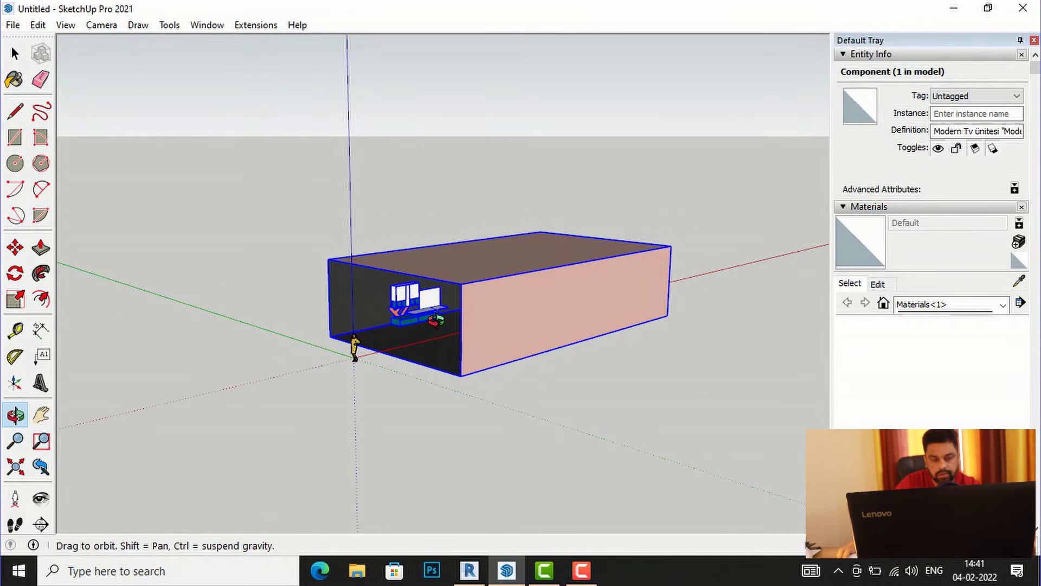
right_click(460, 323)
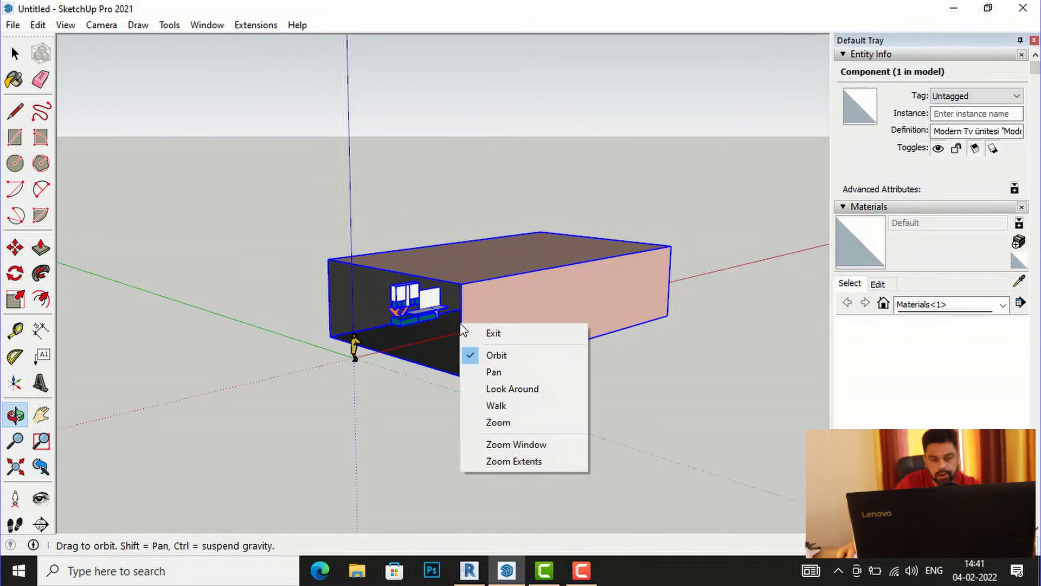
Explode the TV unit component and delete the pink front face of its box.
left_click(9, 50)
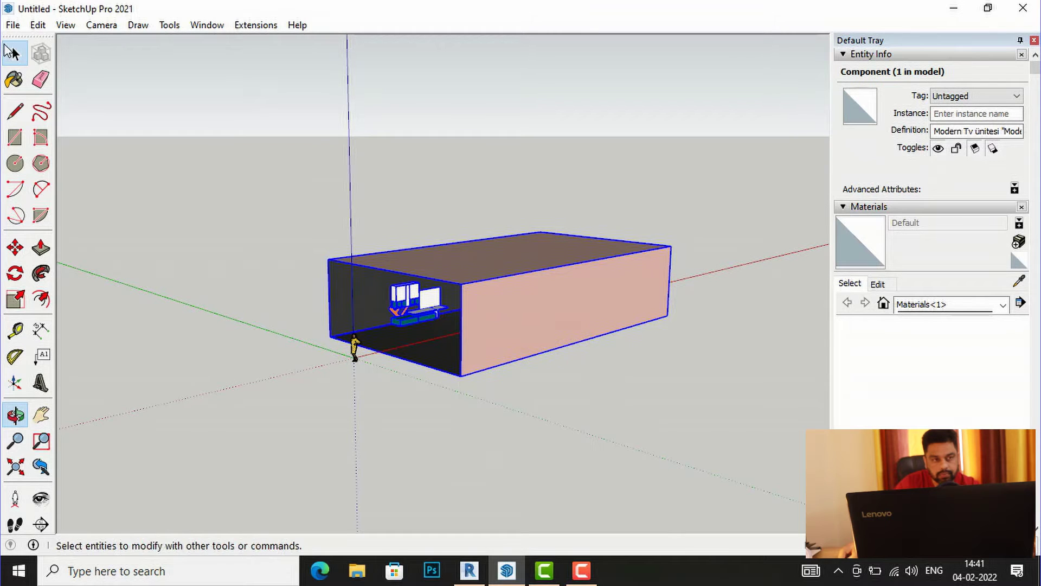
right_click(461, 296)
left_click(486, 300)
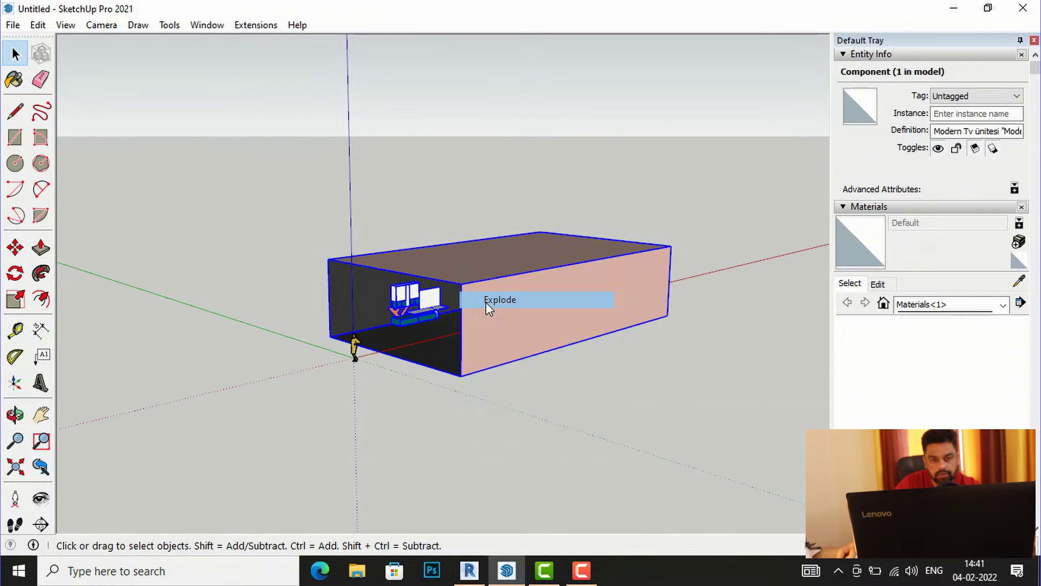
left_click(528, 411)
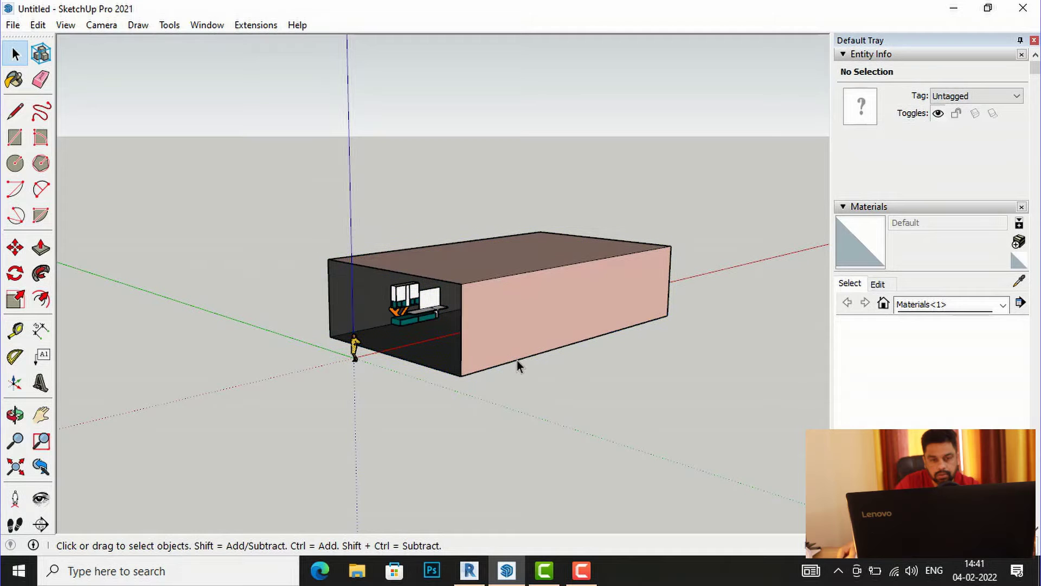
left_click(518, 350)
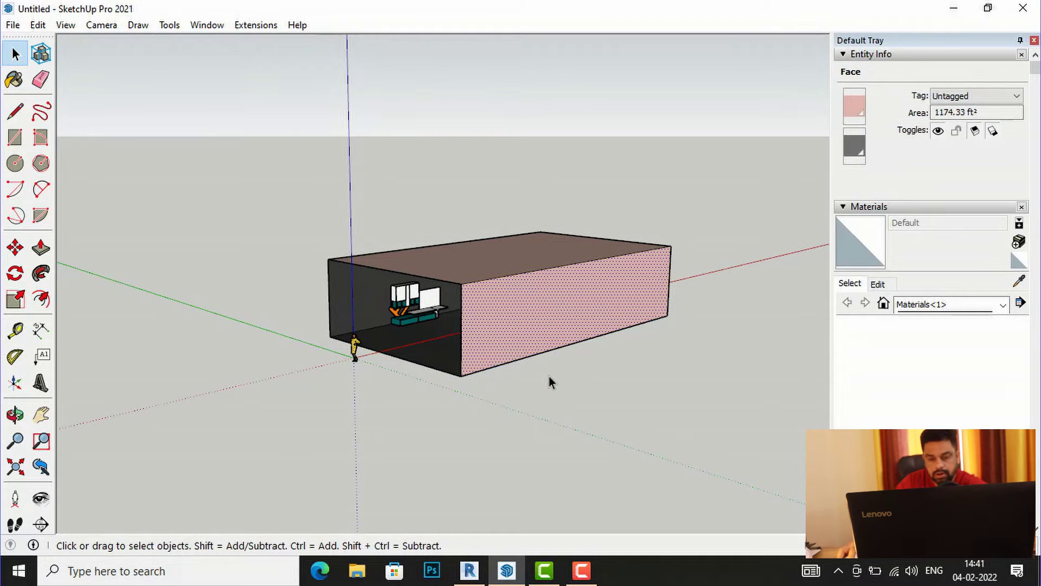
key("Delete")
Delete the box's remaining top, side and back faces and leftover frame edges.
left_click_drag(549, 263, 548, 263)
key("Delete")
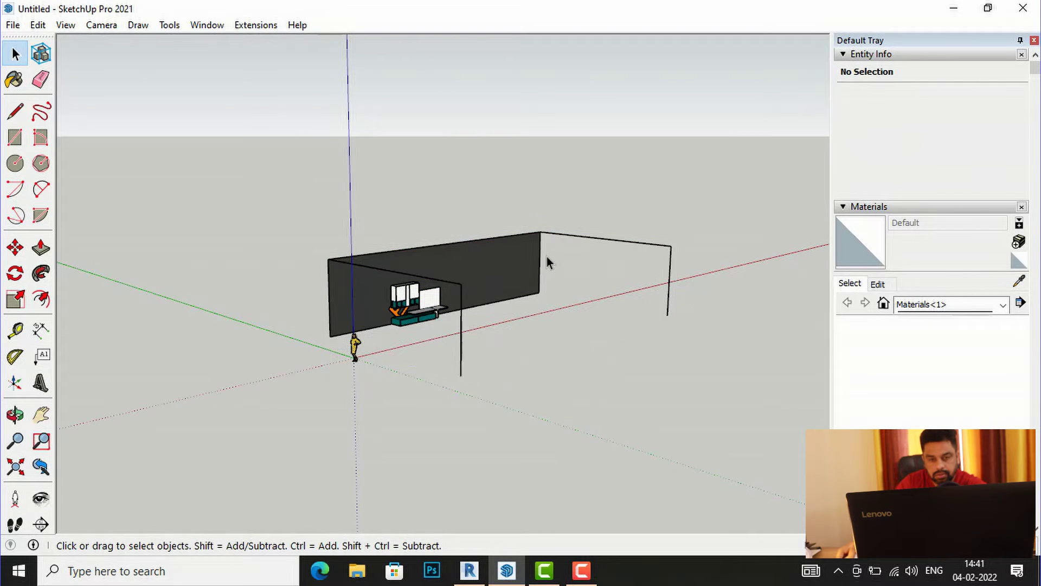
left_click_drag(686, 255, 462, 204)
key("Delete")
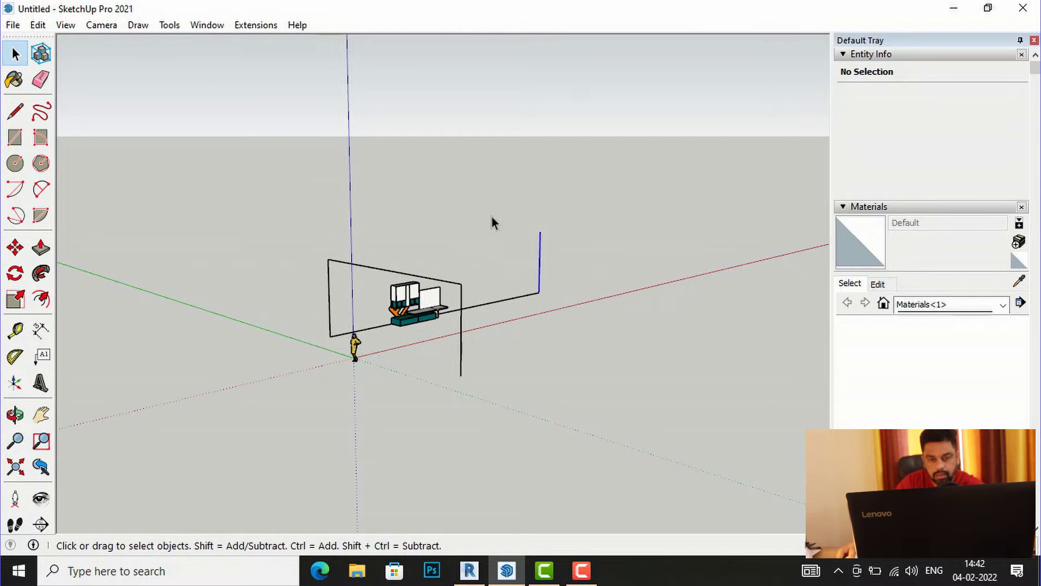
left_click_drag(488, 302, 453, 263)
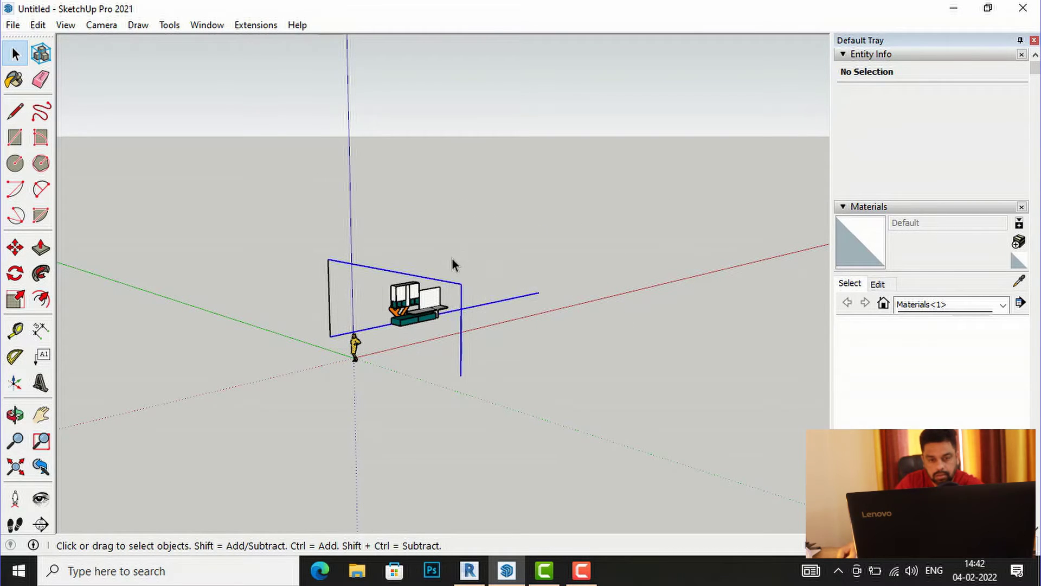
key("Delete")
left_click_drag(344, 310, 289, 276)
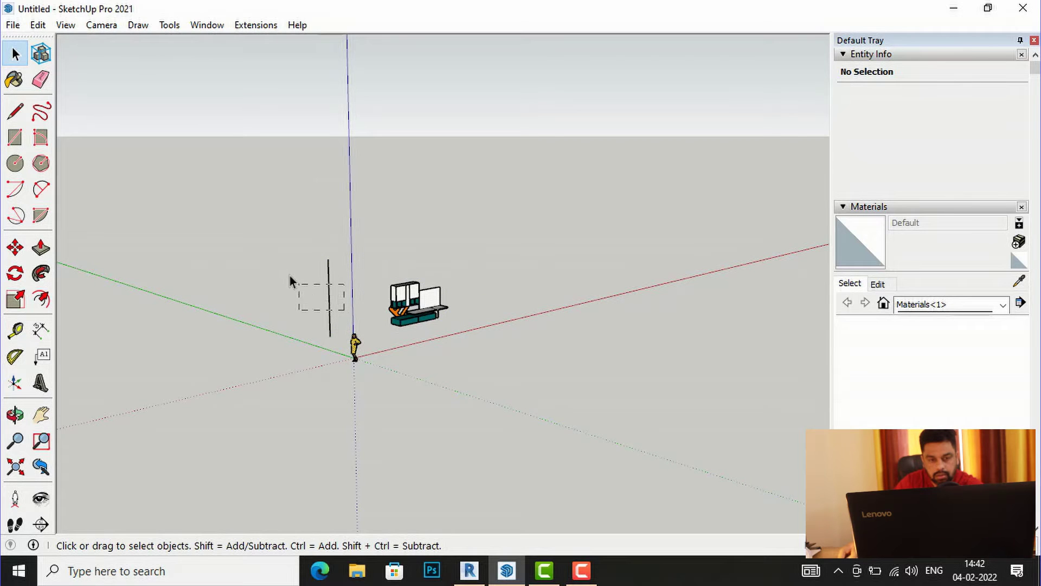
key("Delete")
Delete the standing scale figure, leaving only the TV unit.
scroll(475, 307, "up", 5)
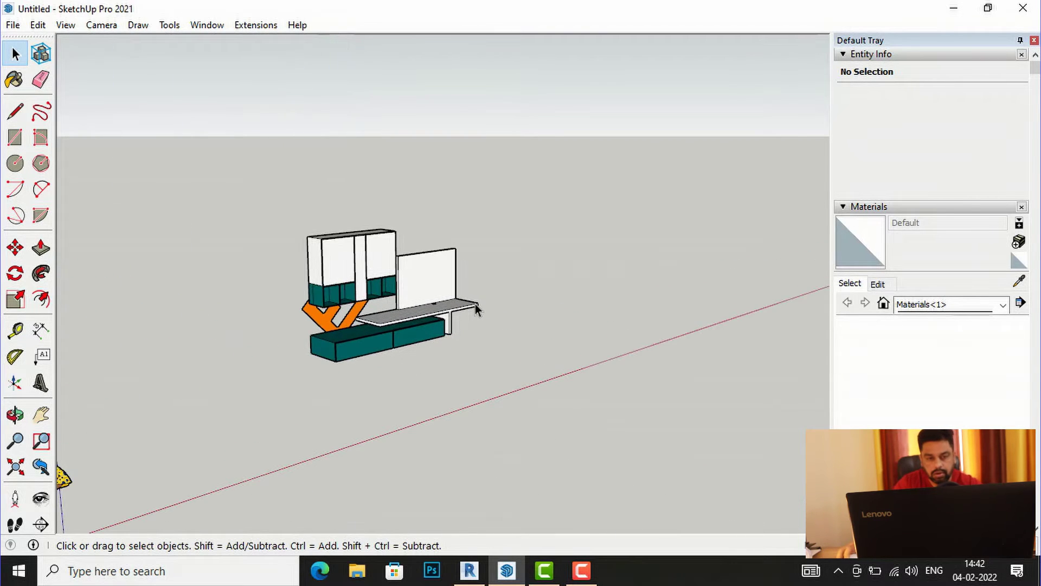
scroll(474, 302, "down", 1)
scroll(471, 271, "up", 4)
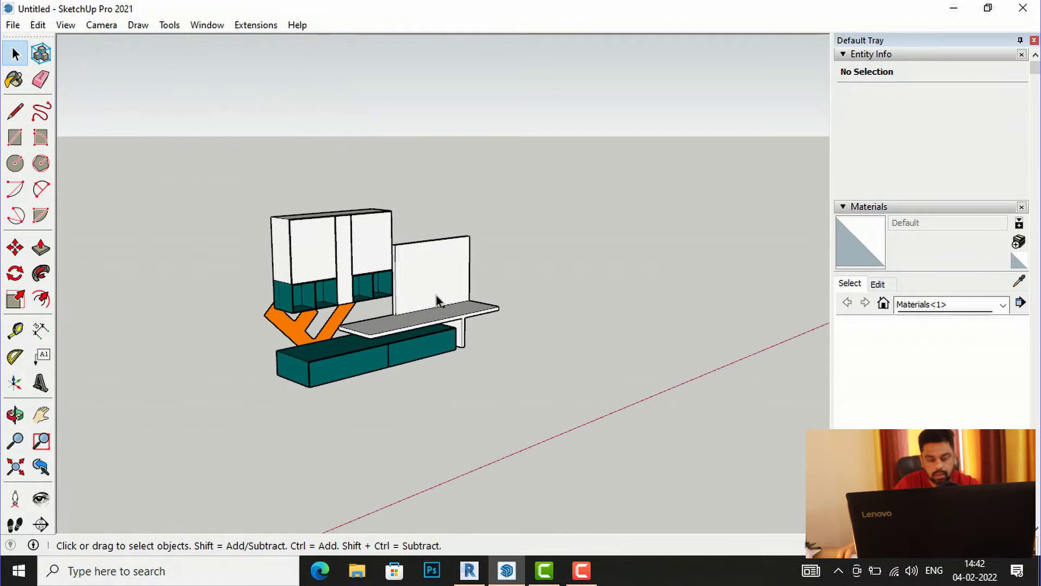
scroll(468, 242, "down", 3)
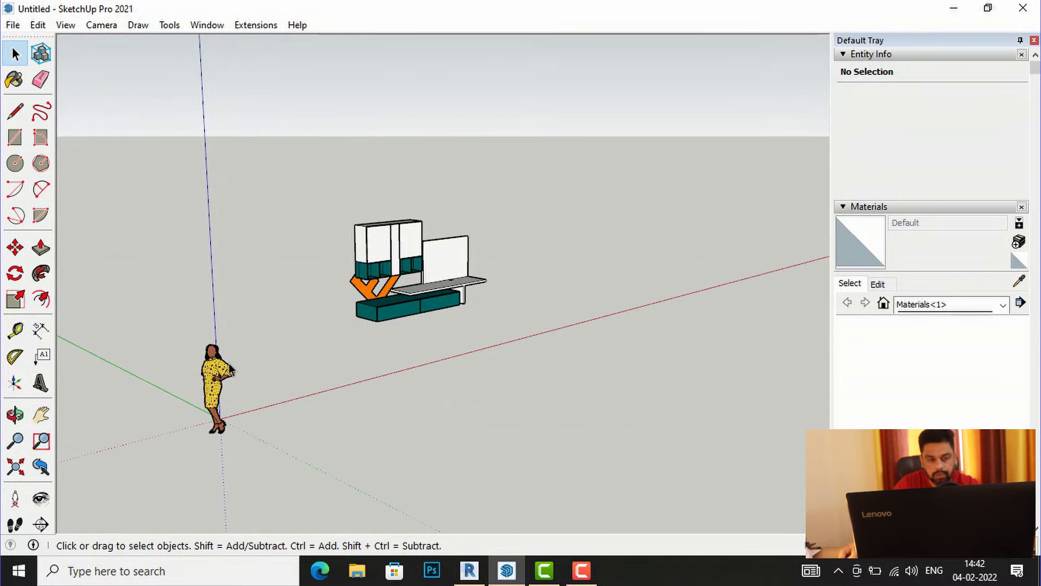
left_click(215, 374)
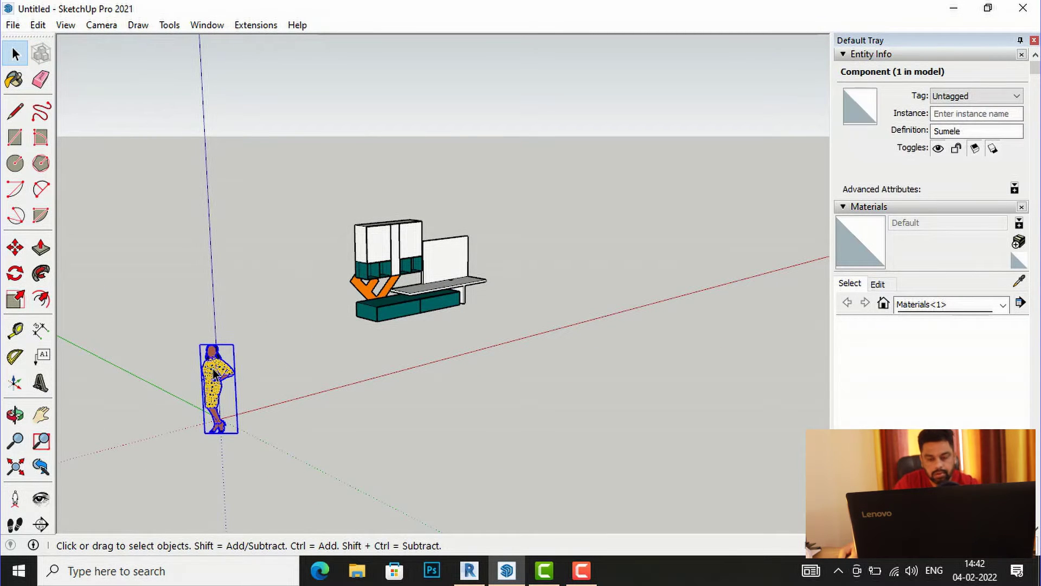
key("Delete")
scroll(467, 226, "up", 5)
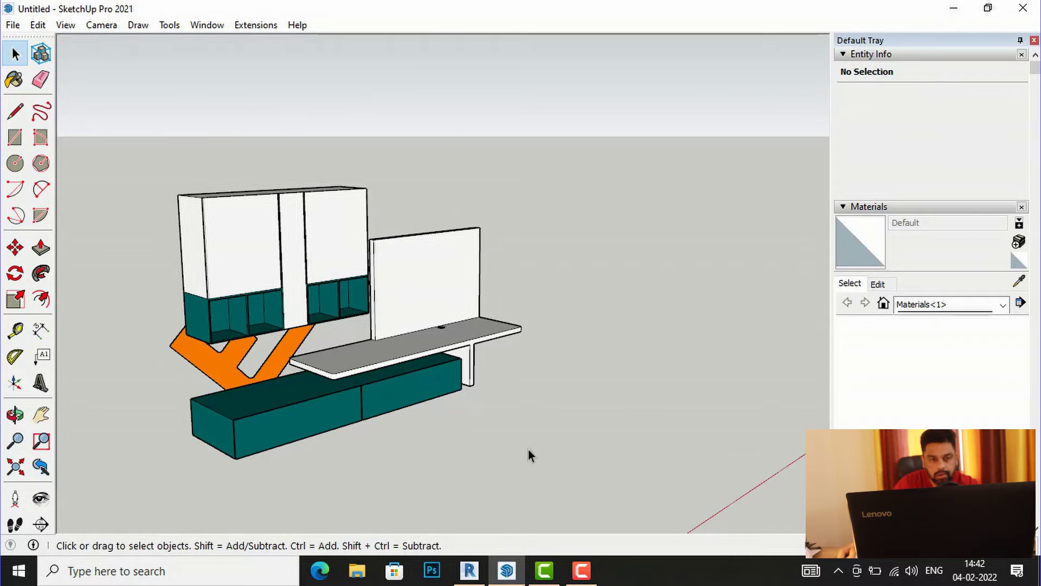
left_click(11, 25)
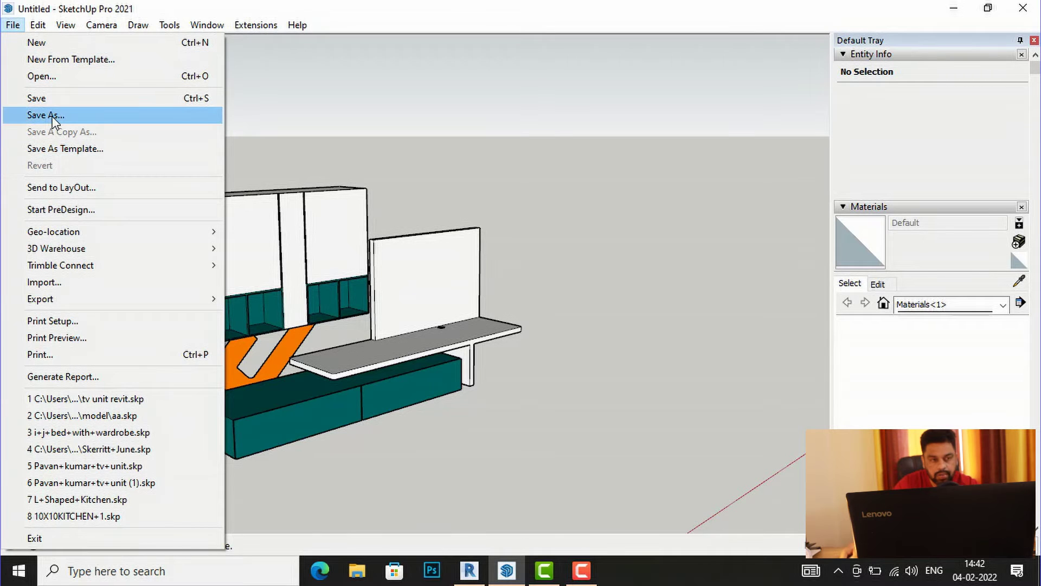
Save the model as Untitled.skp in Documents using SketchUp Version 8 format.
left_click(45, 115)
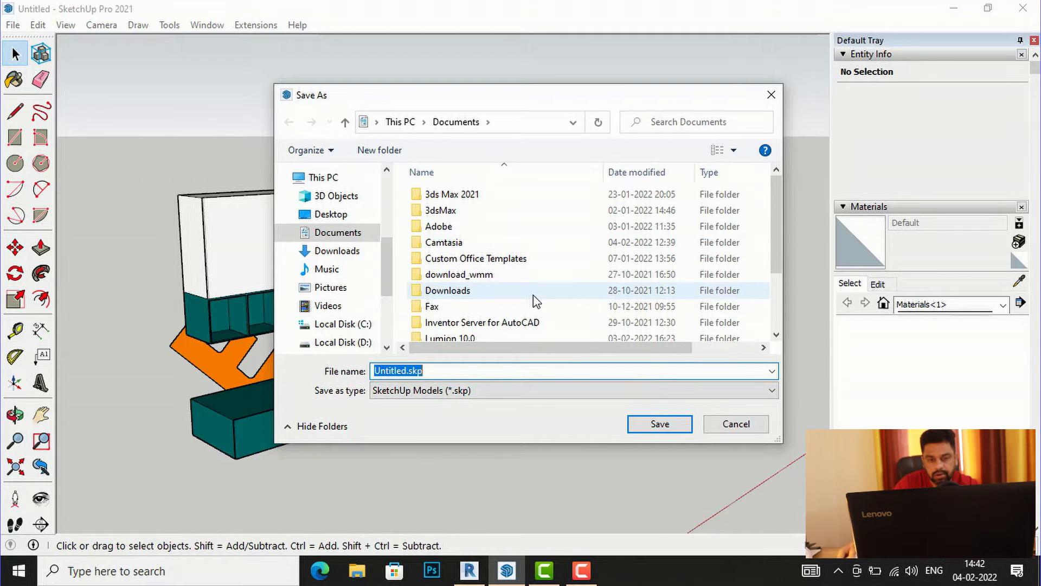
left_click(529, 391)
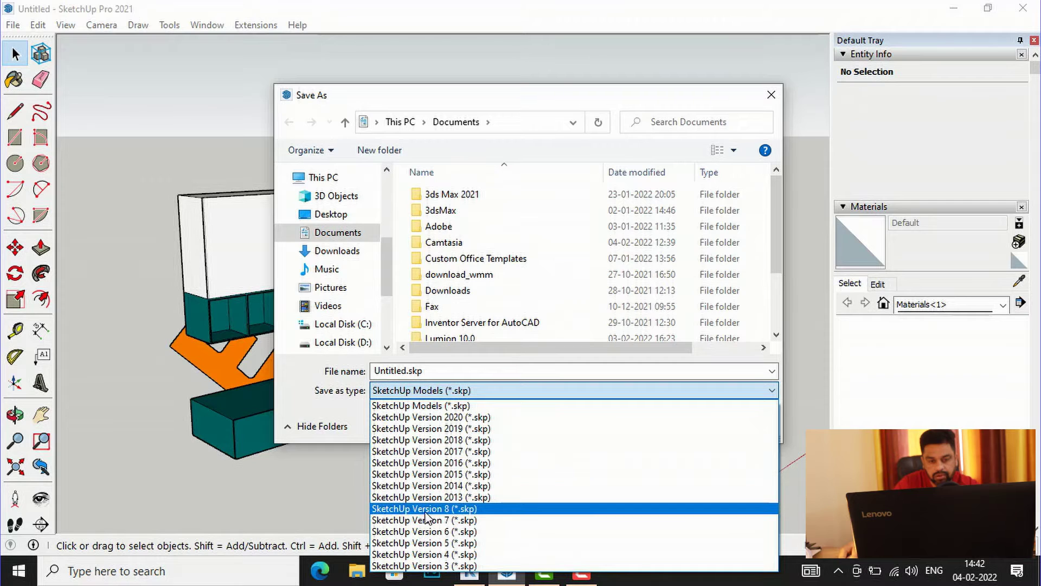
left_click(452, 509)
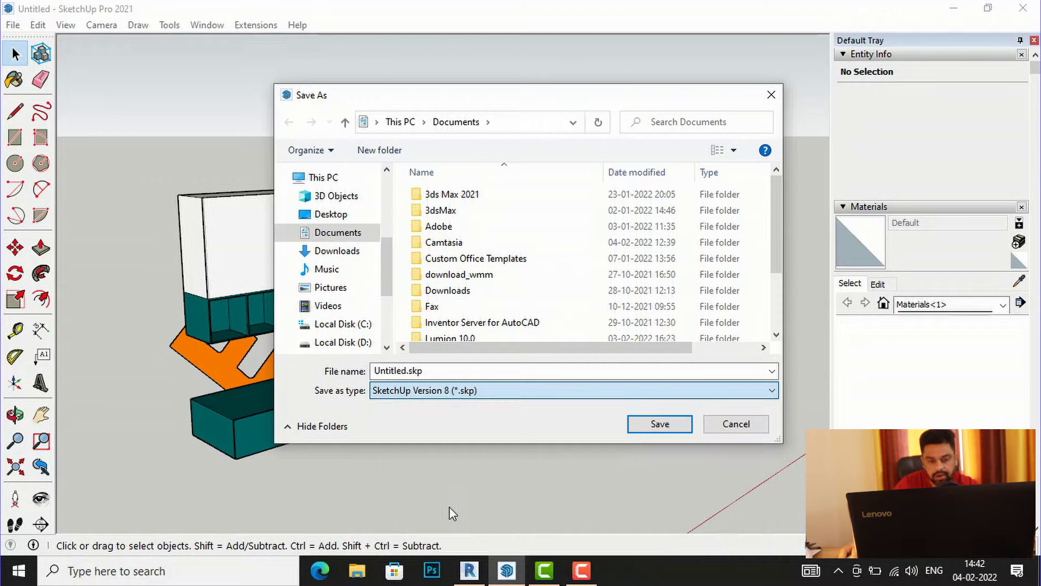
left_click(658, 426)
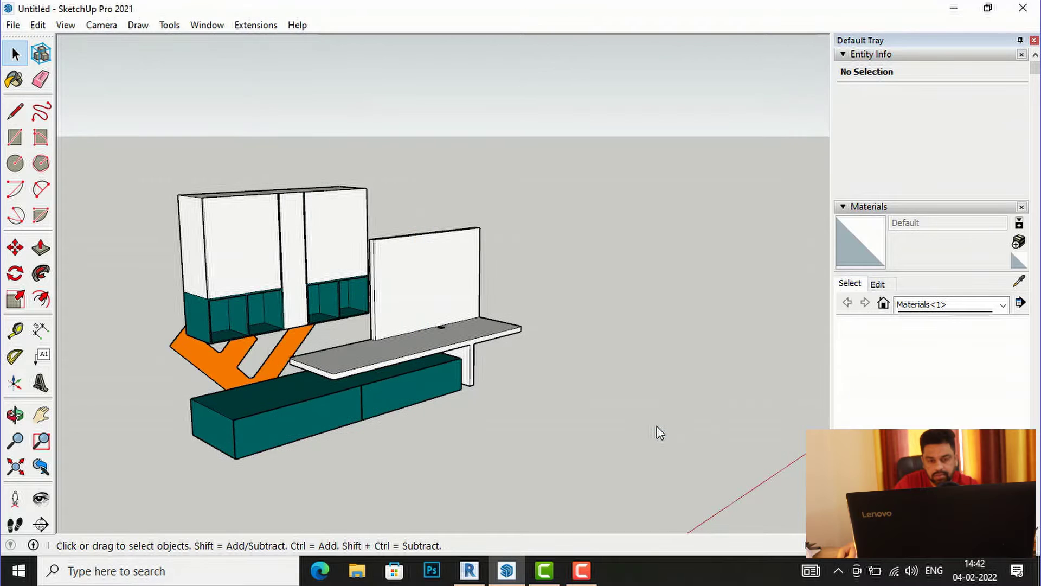
Save a copy to Downloads as 'tv unit for revit' in SketchUp Version 8 format.
left_click(20, 25)
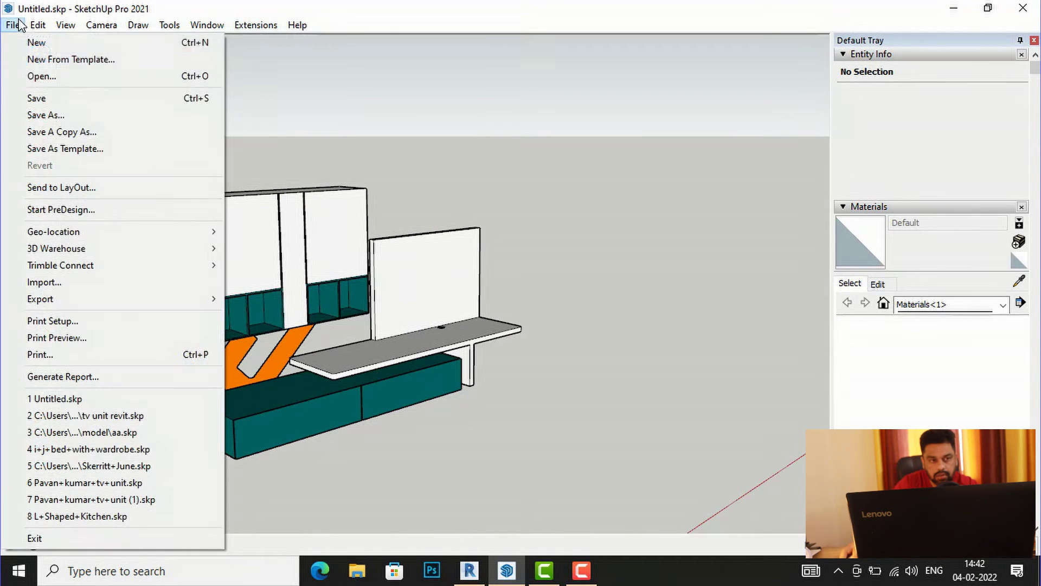
left_click(48, 111)
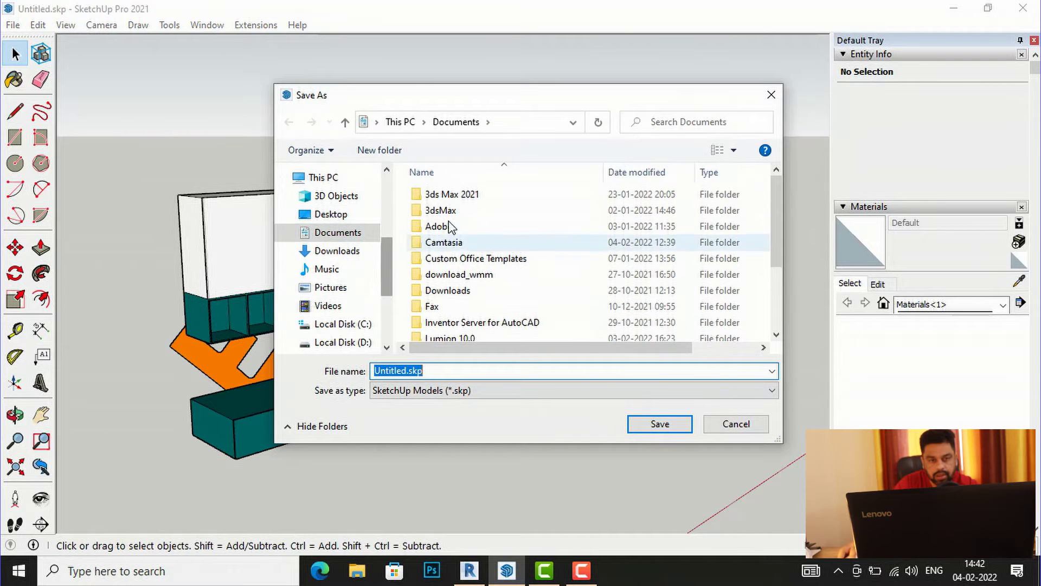
left_click(335, 252)
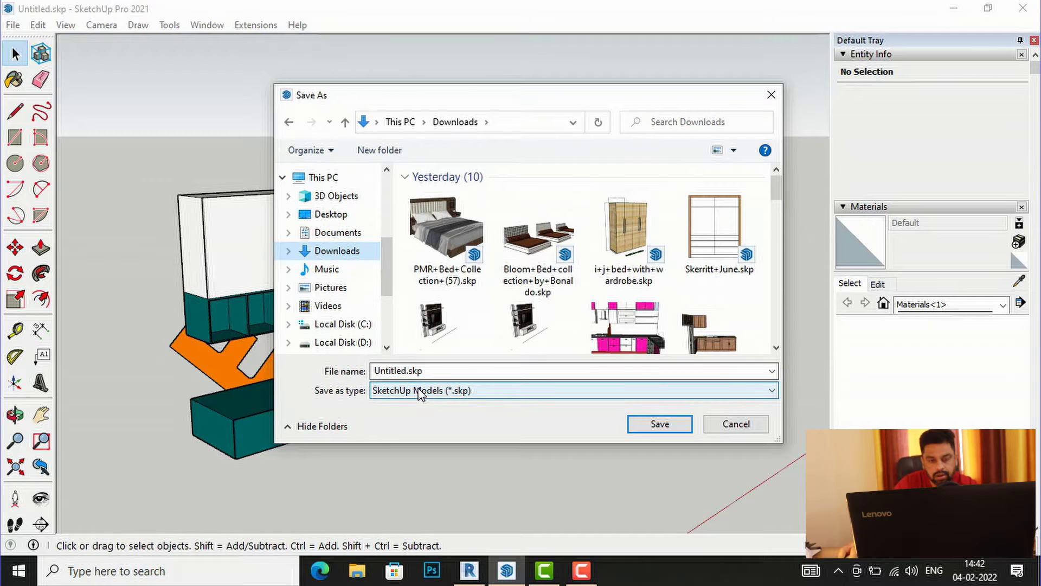
double_click(440, 372)
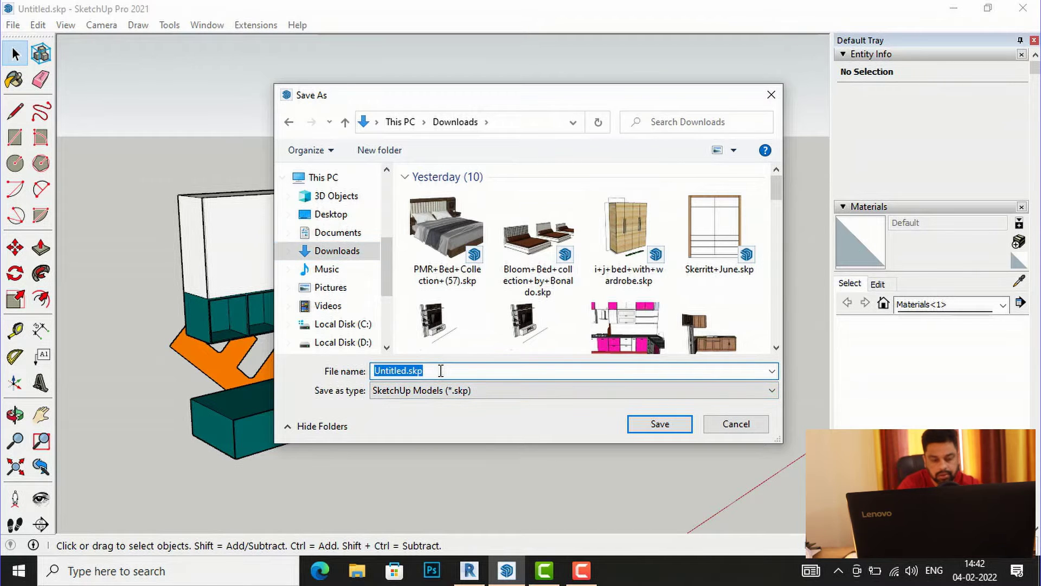
type("tv unit f")
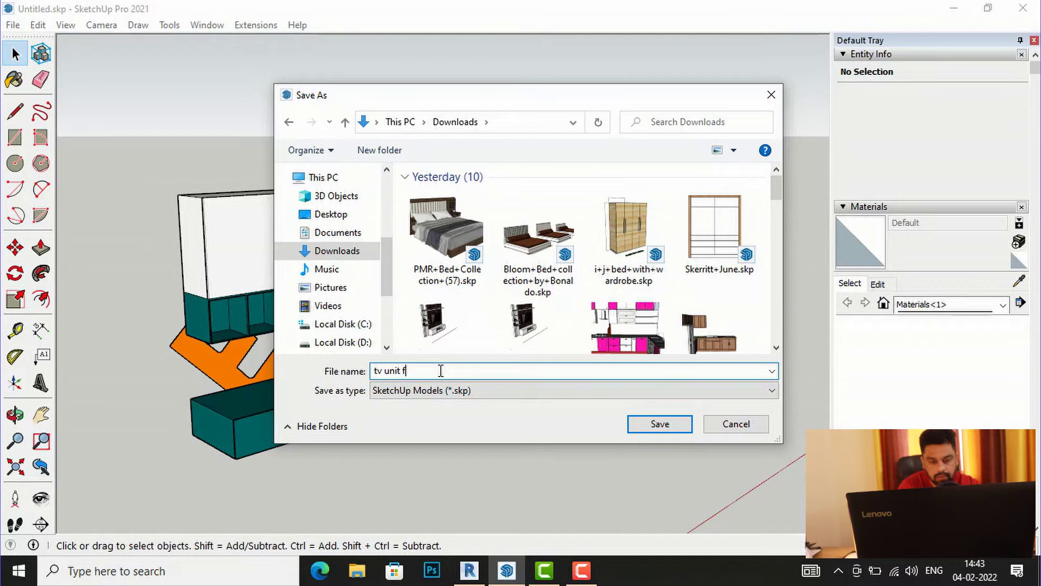
type("or revit")
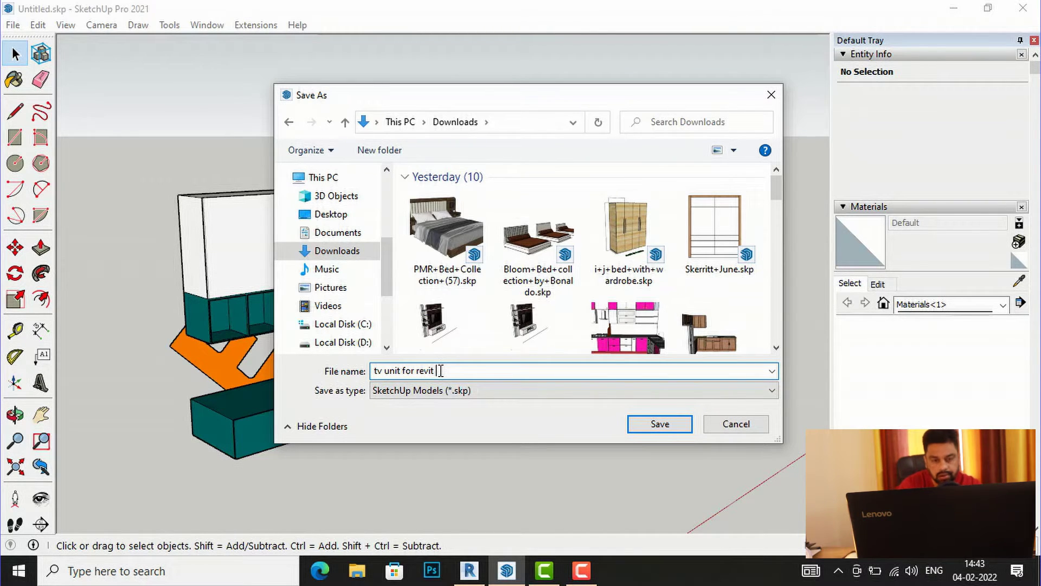
left_click(461, 392)
left_click(437, 507)
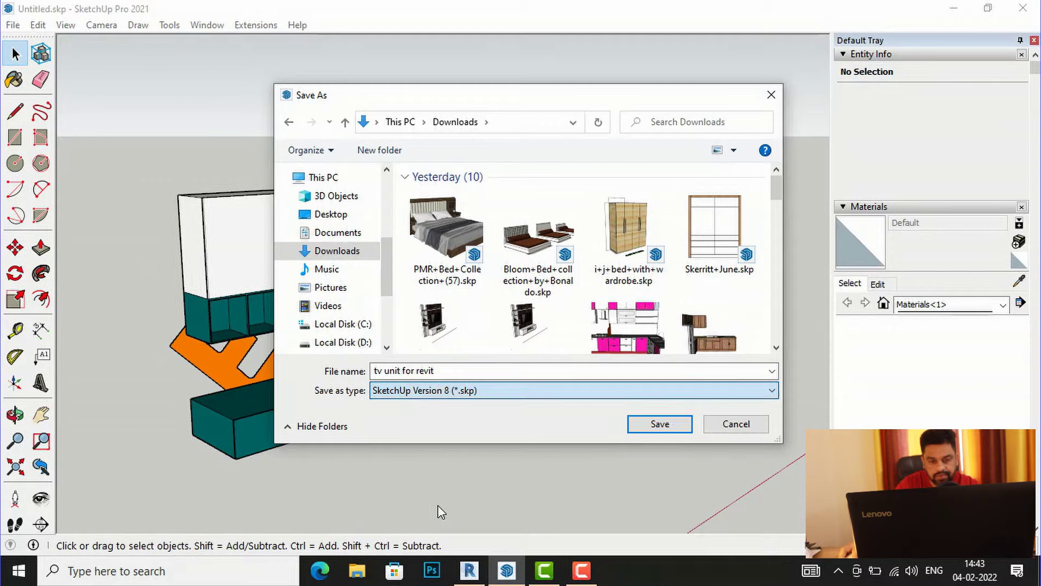
left_click(665, 429)
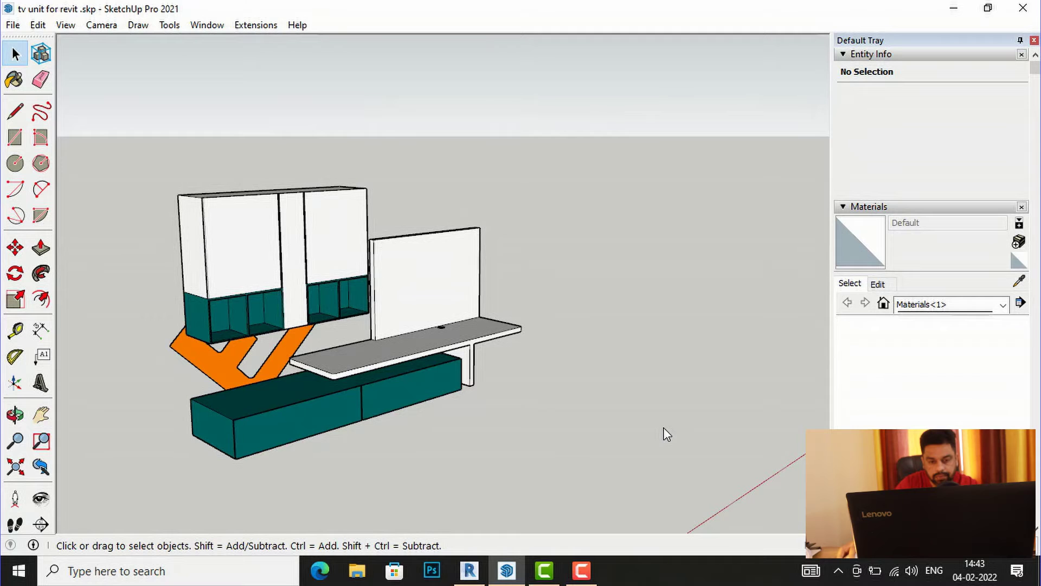
Switch to Revit's GROUND LEVEL plan and open the Import CAD Formats dialog.
left_click(470, 574)
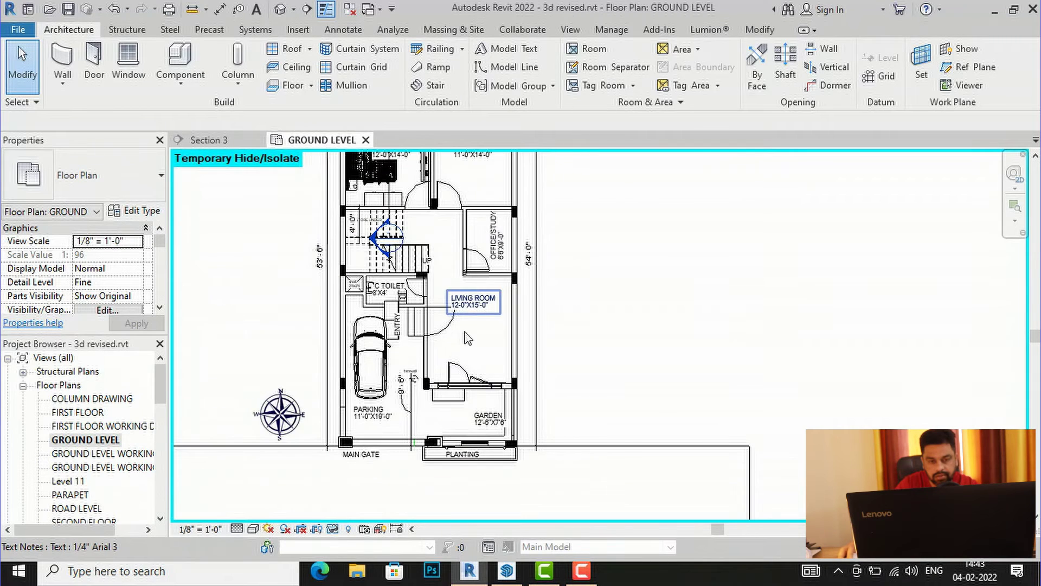
scroll(467, 337, "down", 1)
scroll(488, 358, "up", 3)
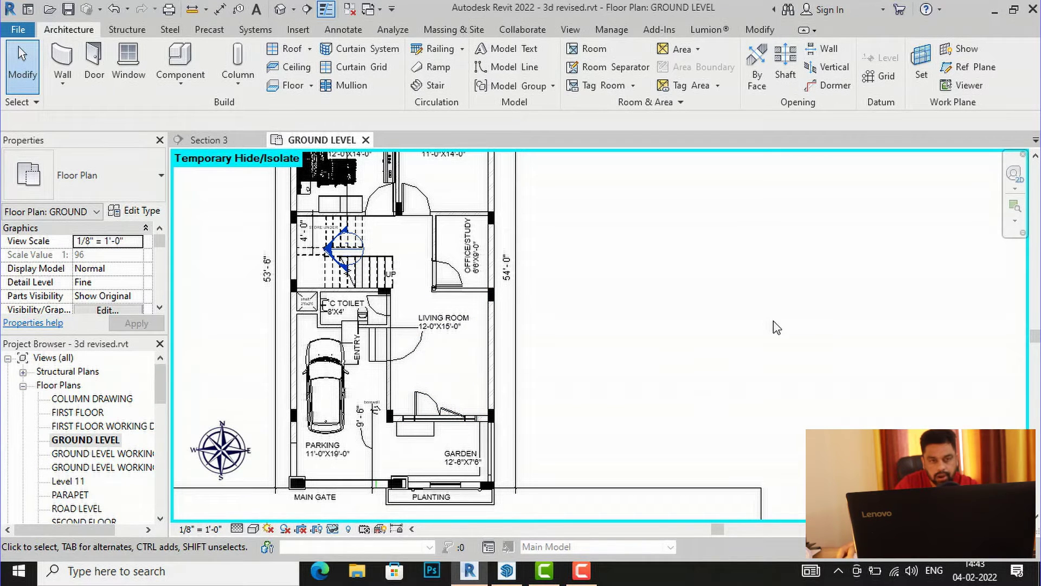
left_click(297, 32)
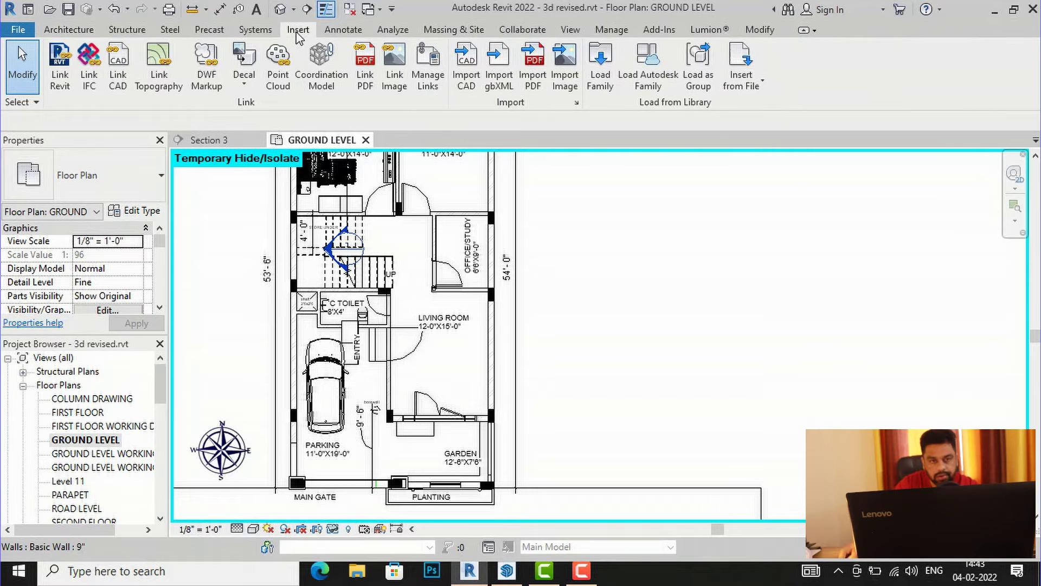
left_click(466, 81)
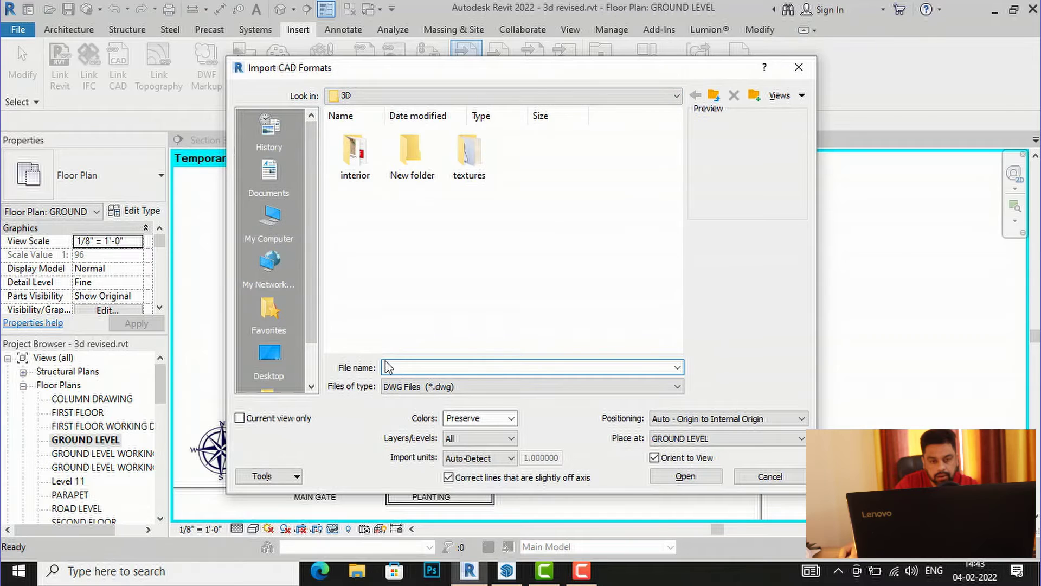
Import 'tv unit for revit.skp' from Downloads, filtering the file list to SketchUp files.
left_click(423, 396)
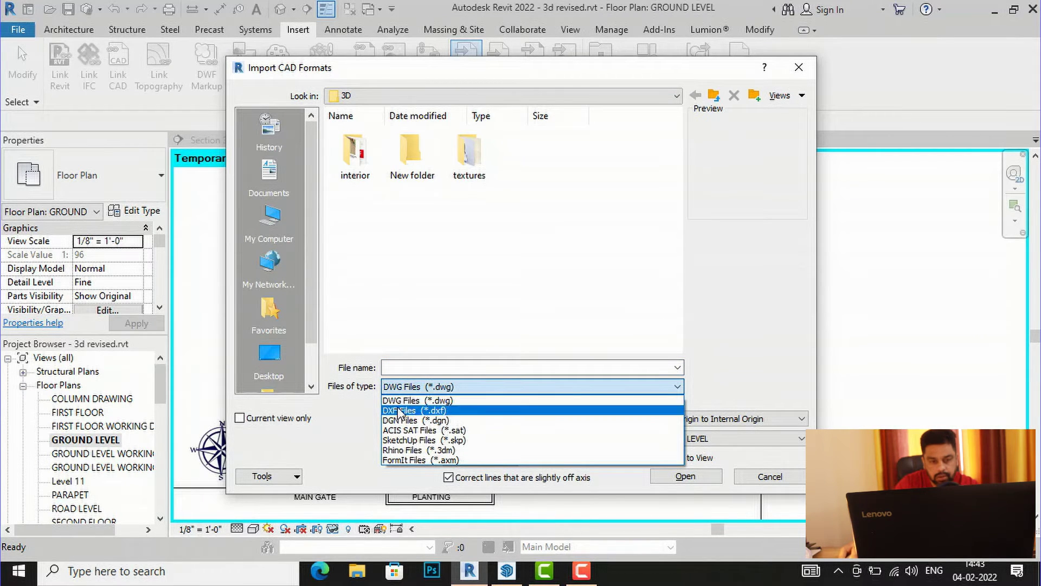
left_click(417, 441)
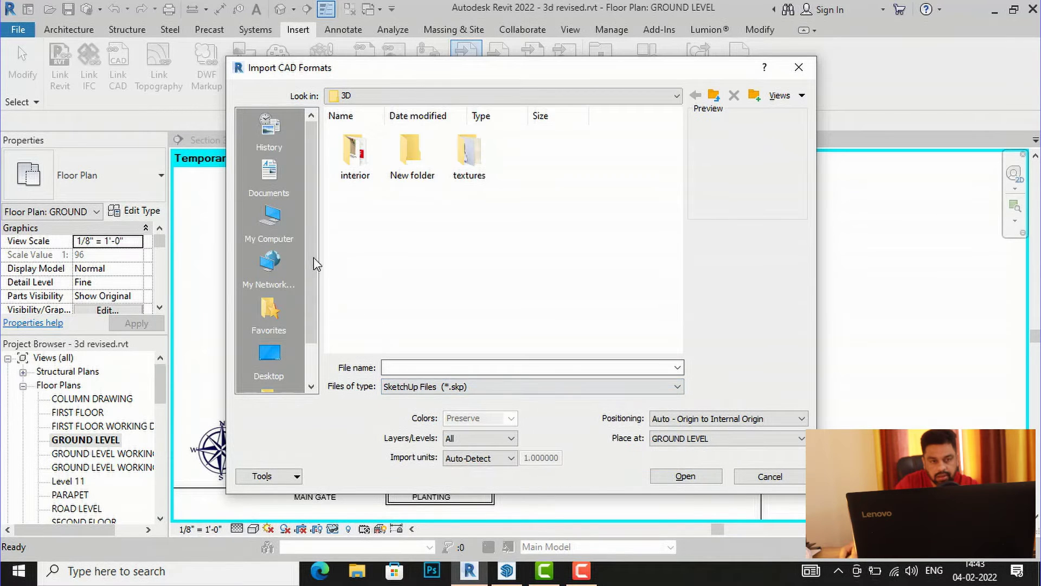
left_click(275, 225)
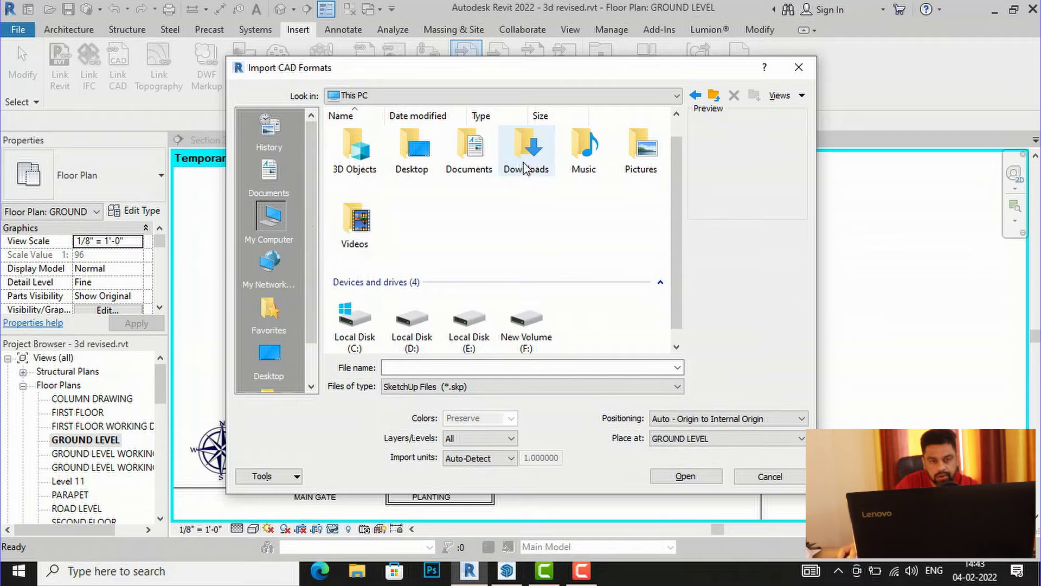
double_click(529, 163)
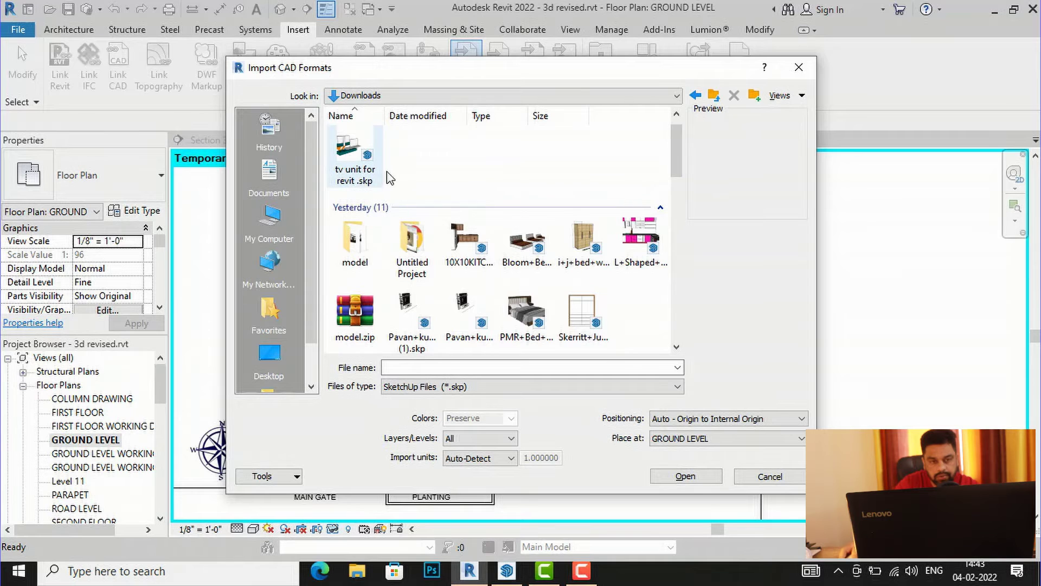
left_click(355, 180)
left_click(356, 180)
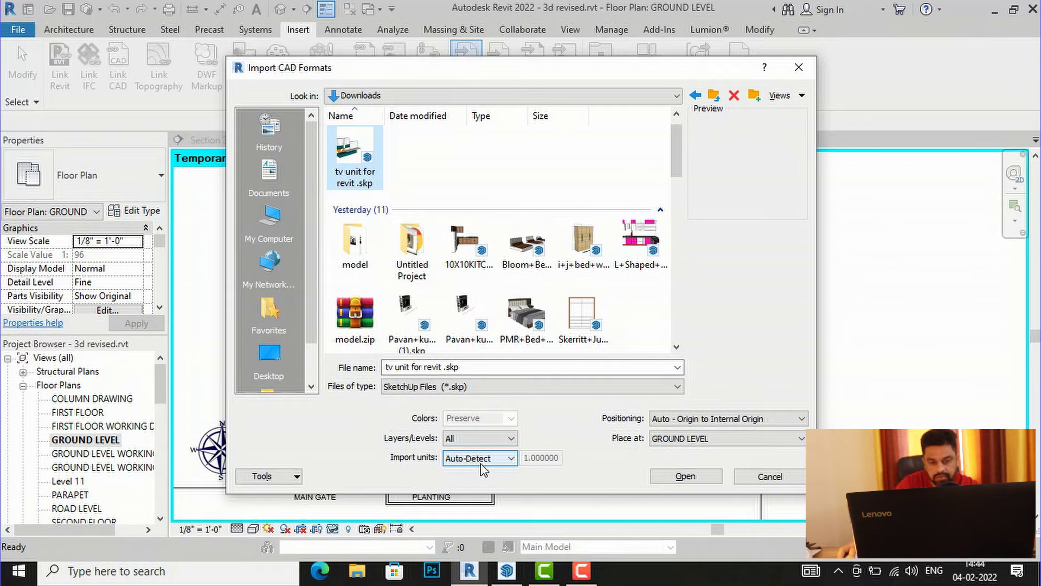
left_click(697, 481)
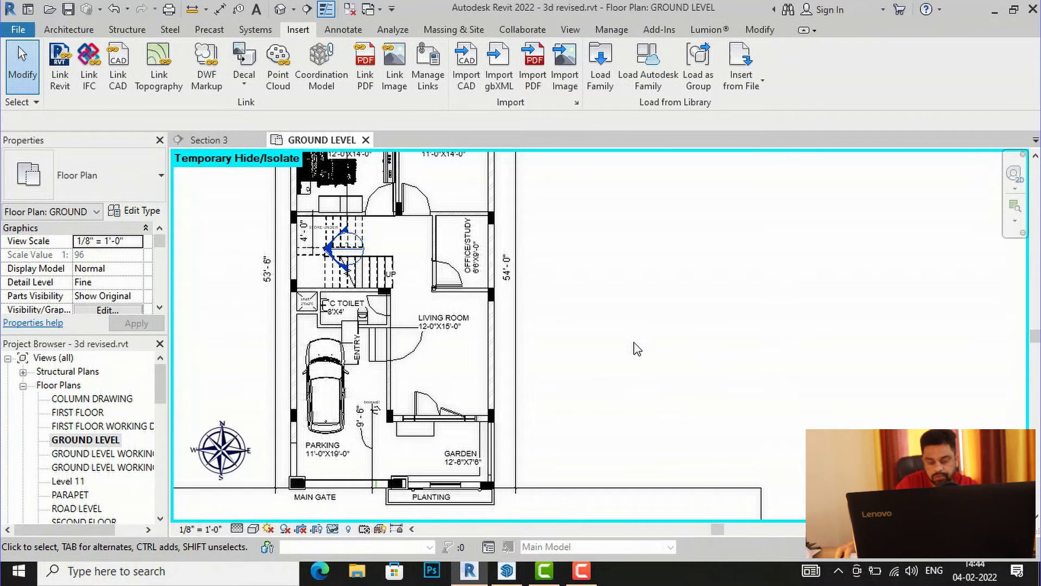
Find the imported TV unit to the right of the house plan and select it.
scroll(637, 348, "down", 5)
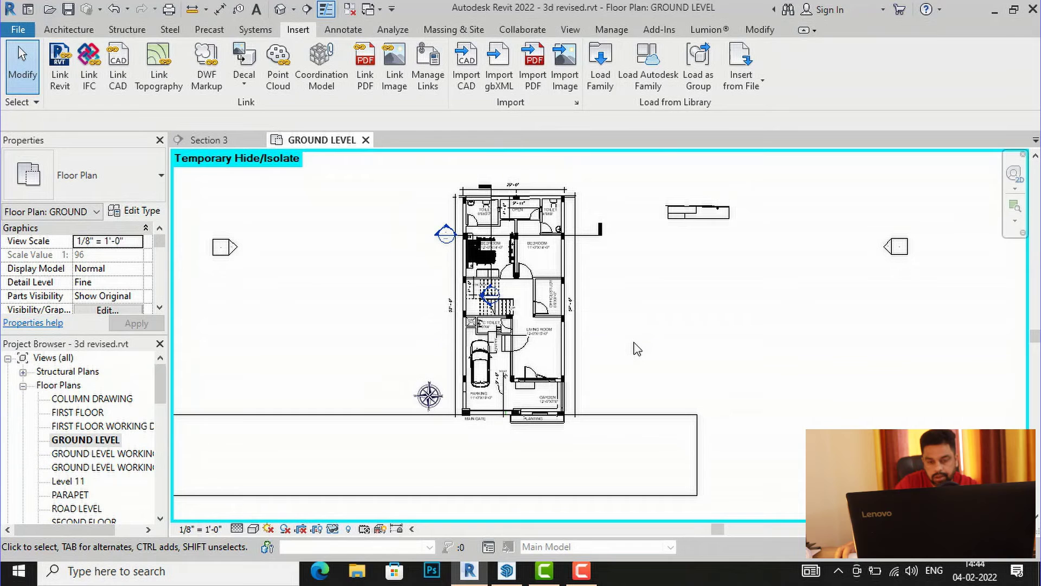
scroll(743, 195, "up", 4)
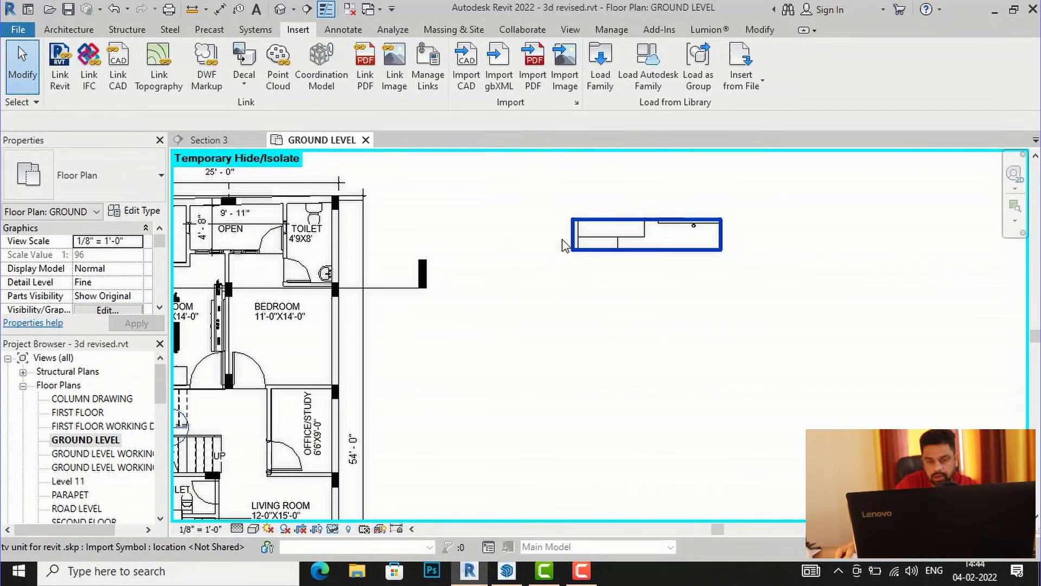
left_click(658, 252)
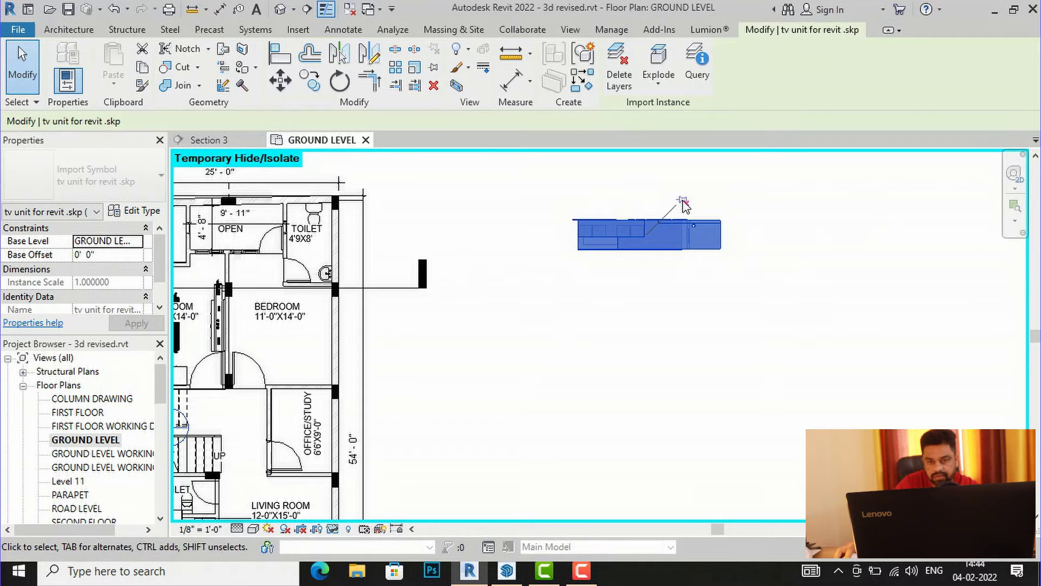
Unpin the TV unit, move it toward the living room and rotate it 90°.
left_click(683, 200)
scroll(714, 235, "down", 4)
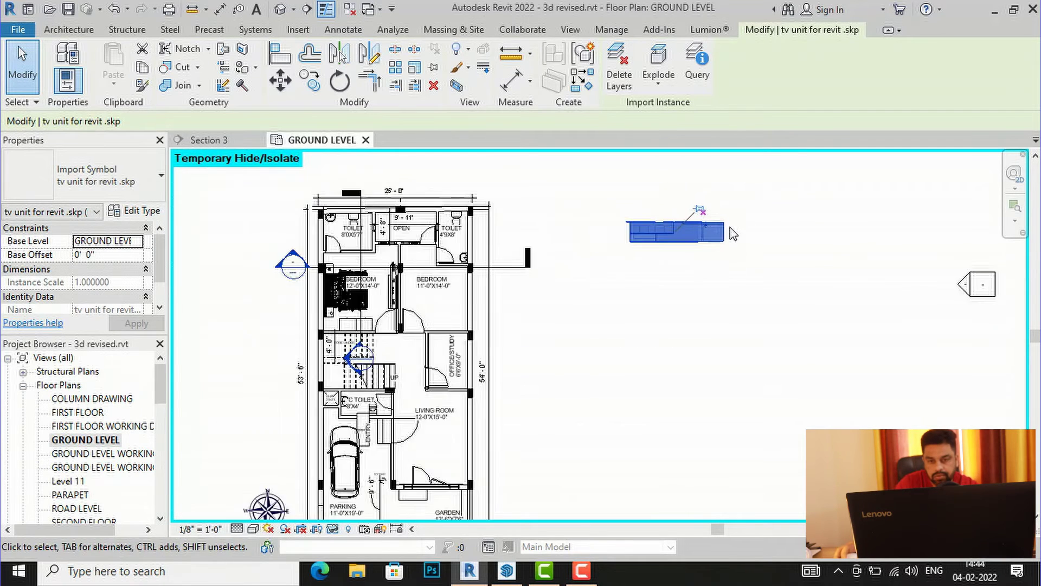
left_click_drag(707, 239, 534, 427)
scroll(513, 406, "up", 4)
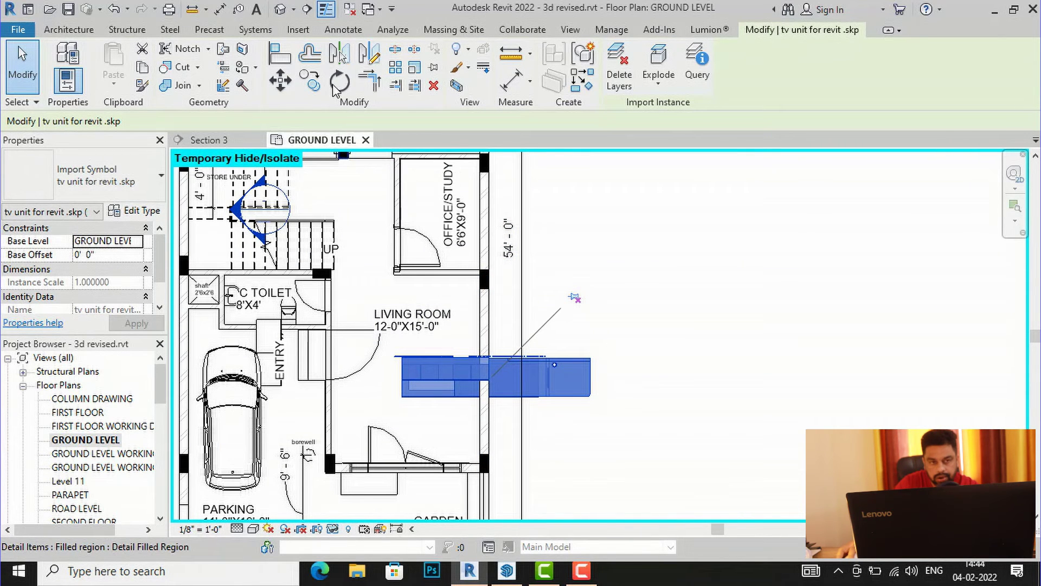
key("r")
key("o")
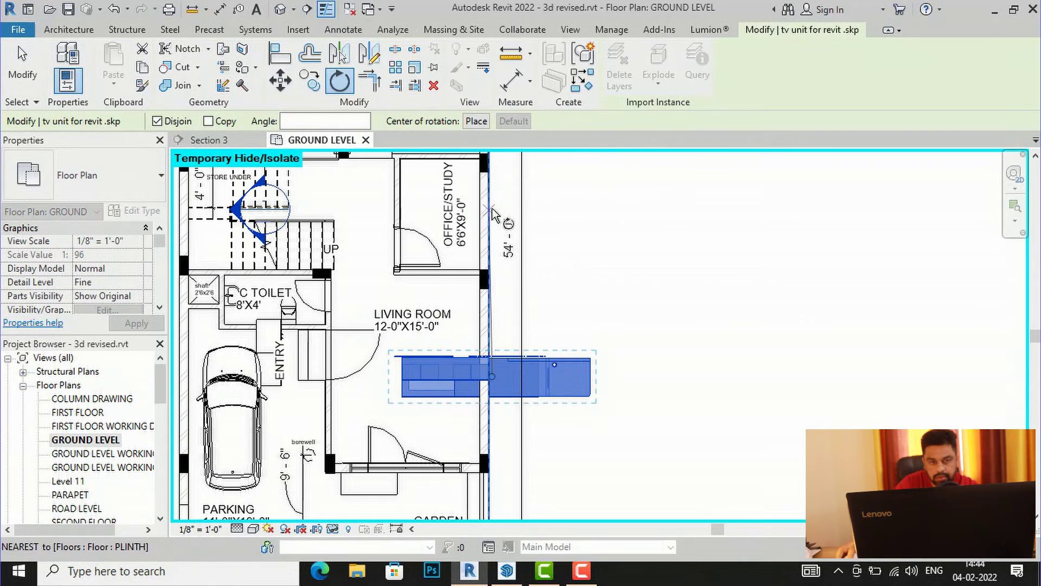
left_click(336, 121)
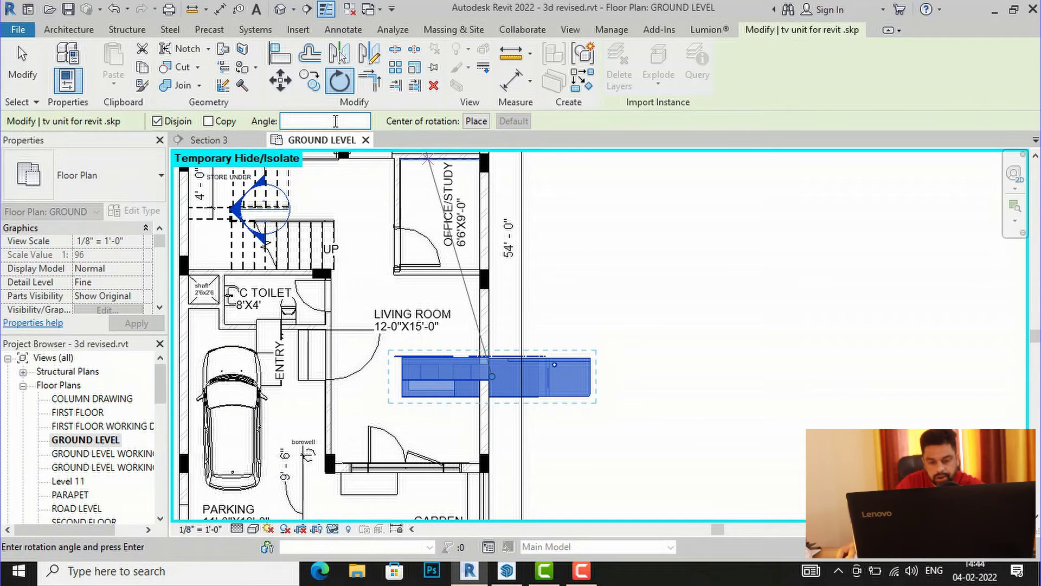
type("90")
key("Return")
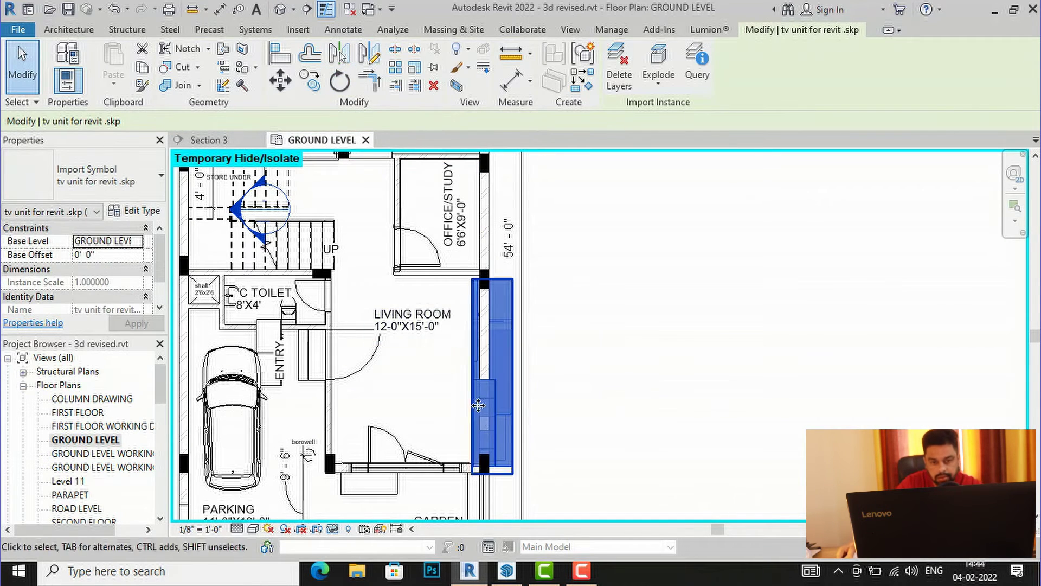
Flip the TV unit 180° and set it flush against the living room's right wall.
scroll(506, 441, "up", 2)
left_click(605, 409)
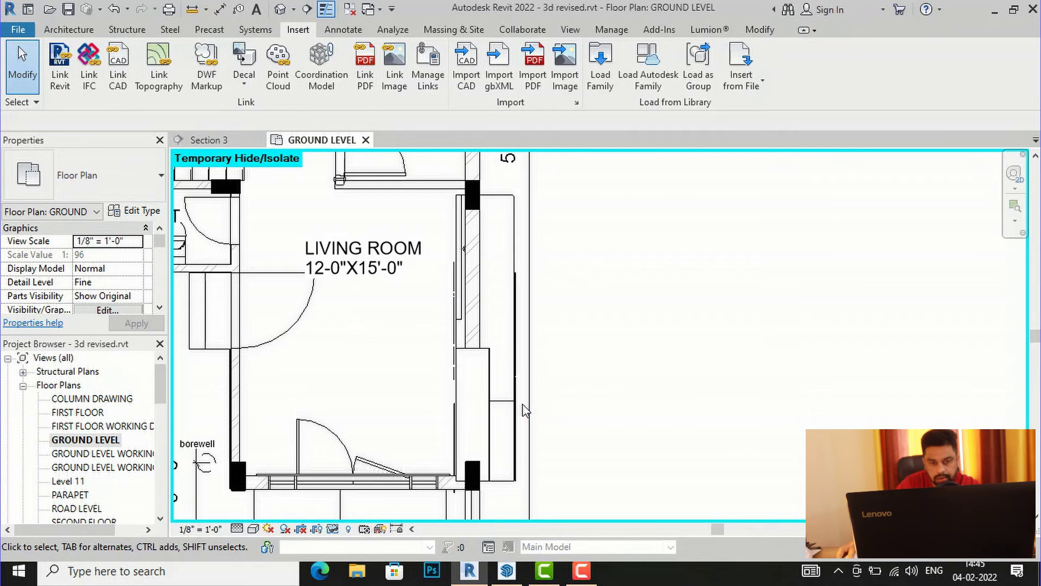
left_click_drag(506, 410, 425, 389)
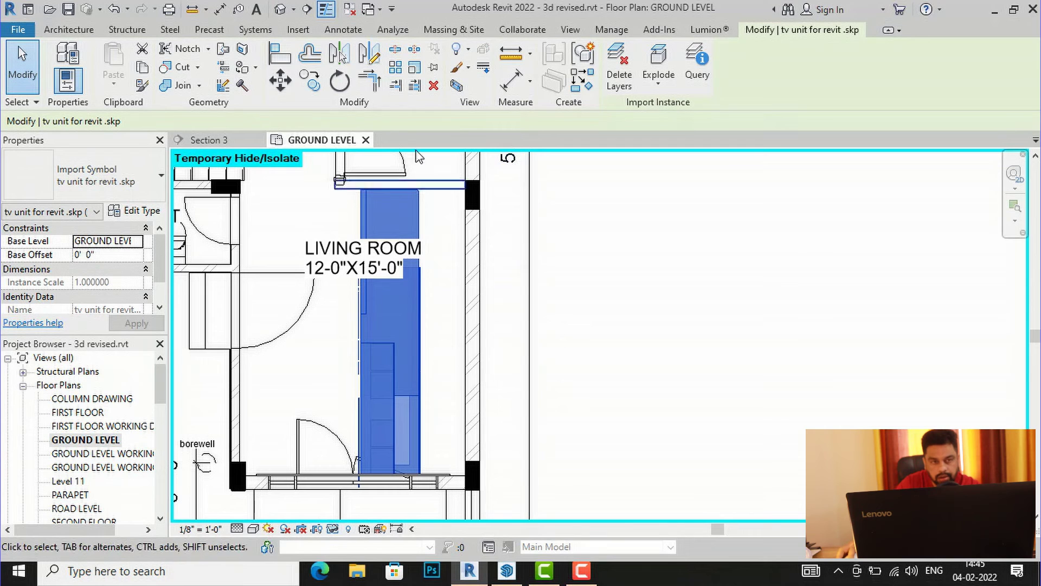
left_click(340, 81)
left_click(328, 121)
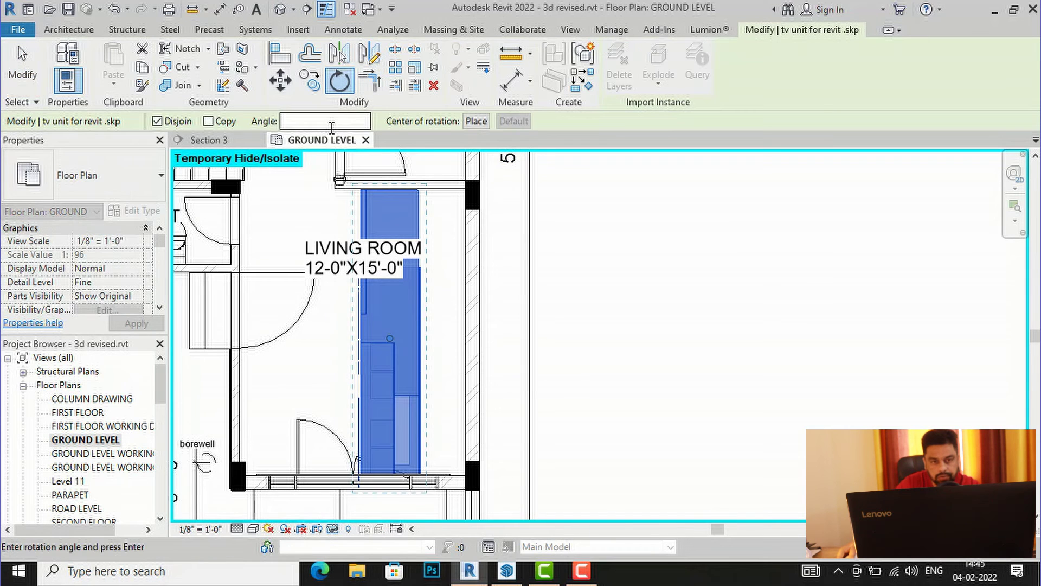
type("180")
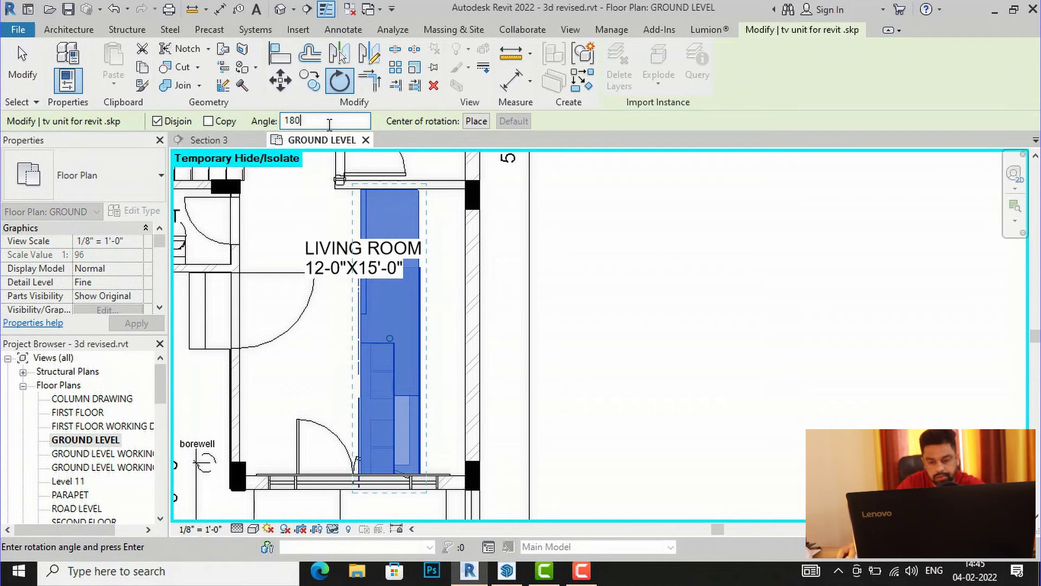
key("Return")
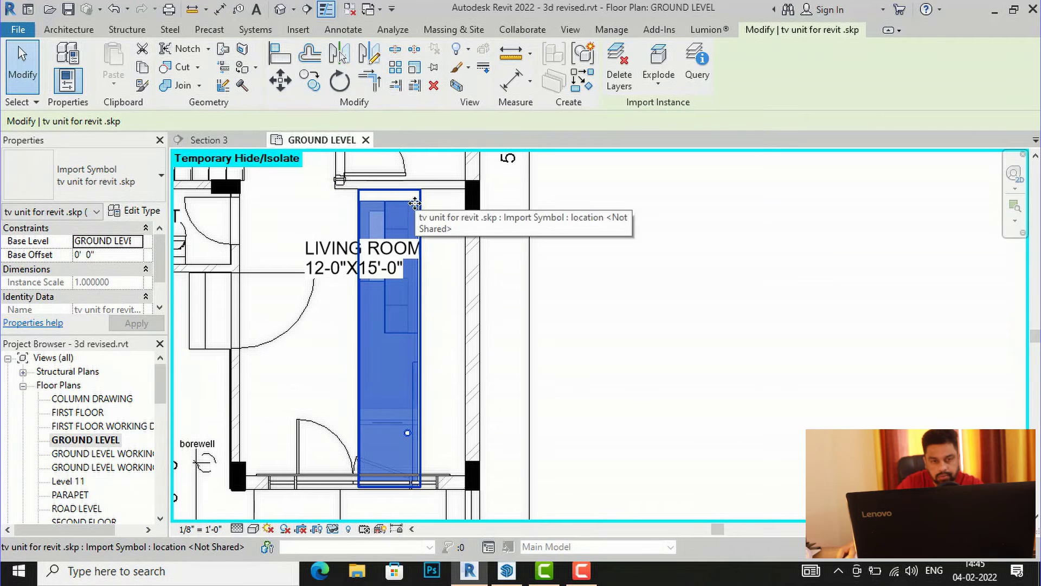
left_click_drag(413, 204, 461, 196)
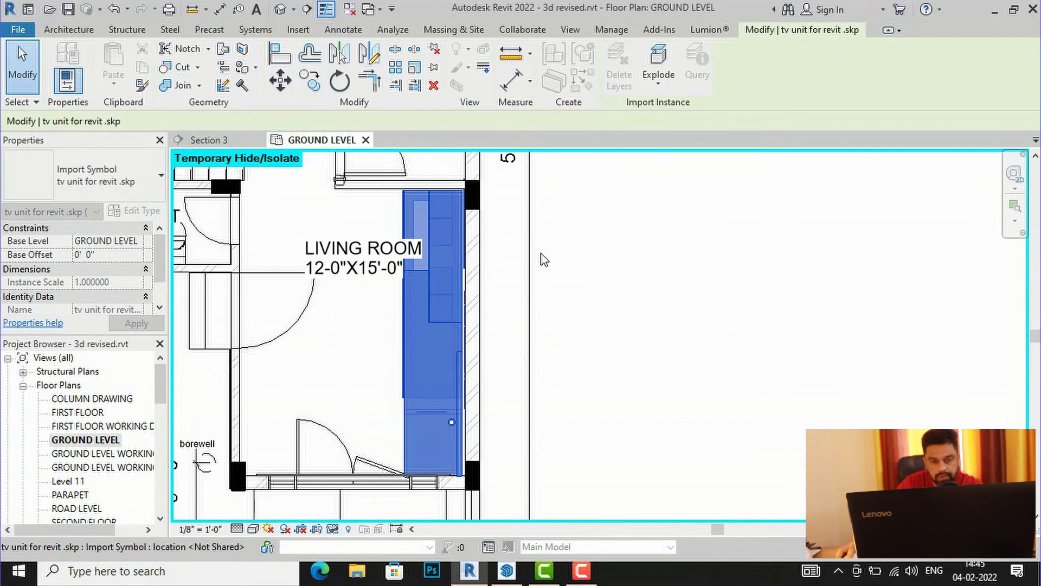
left_click(653, 286)
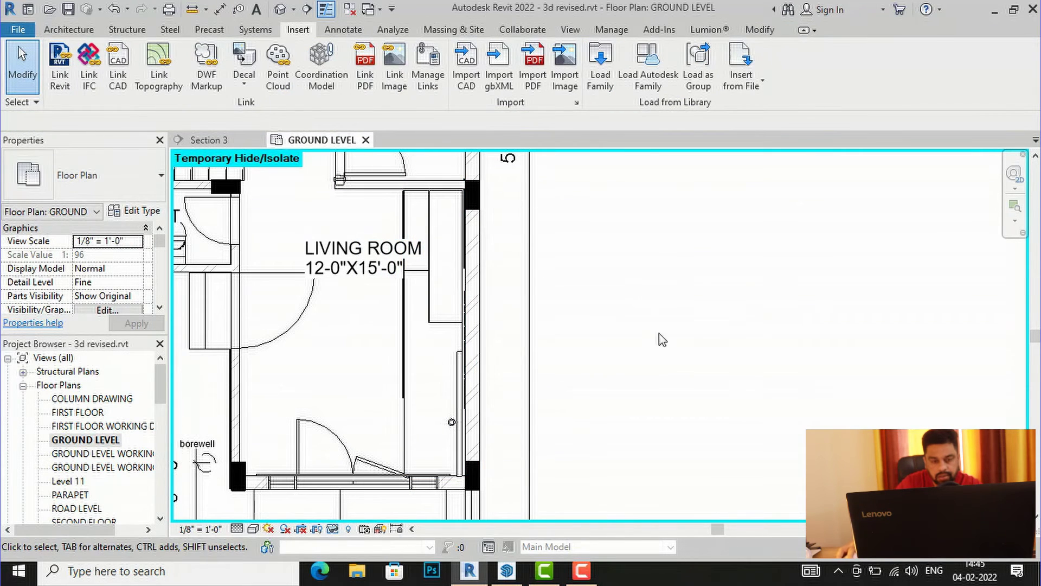
Place a camera at the living room's upper-left corner aimed across toward the TV unit.
scroll(762, 323, "down", 1)
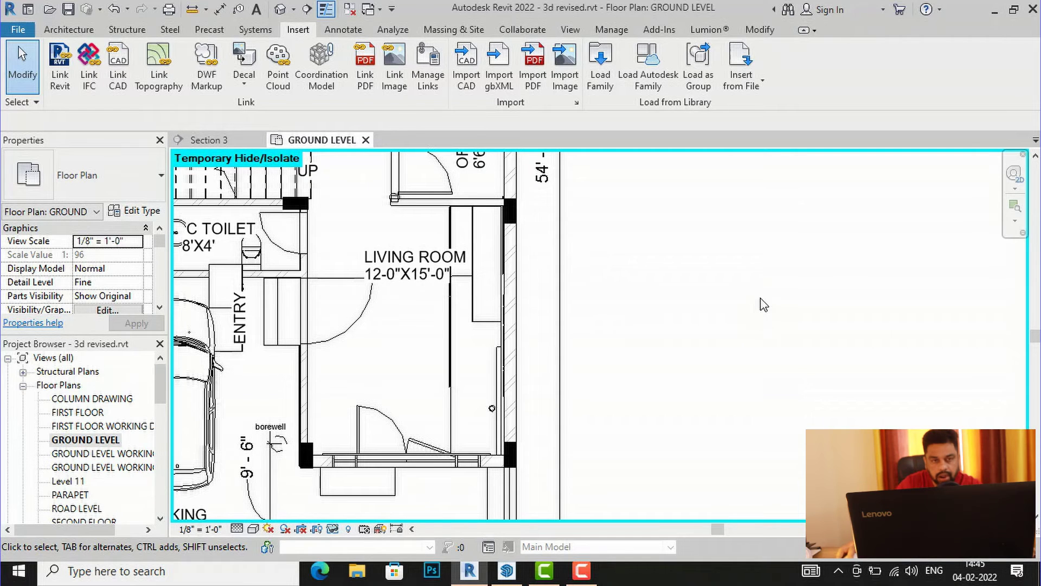
left_click(293, 11)
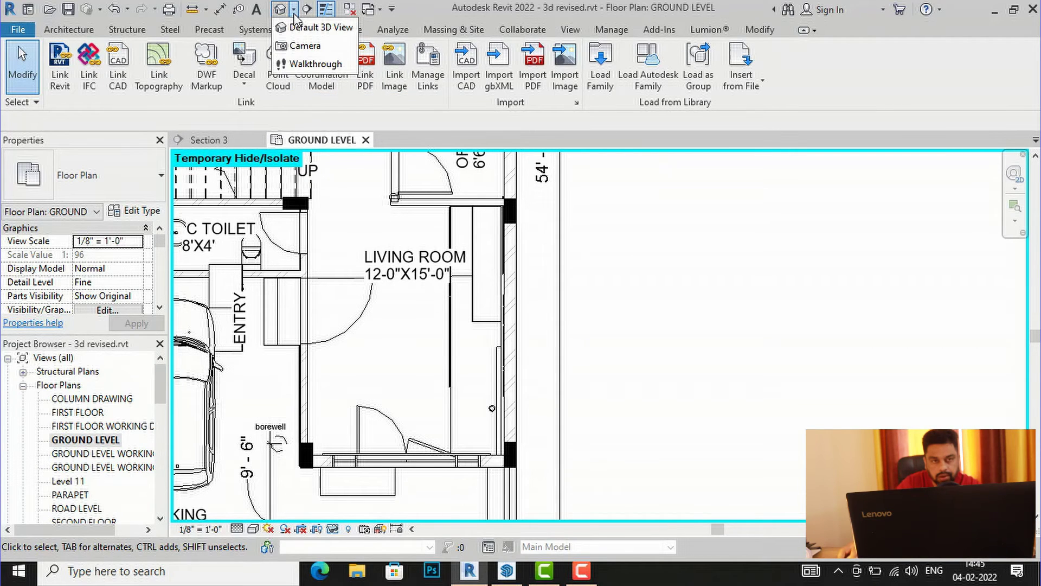
left_click(301, 48)
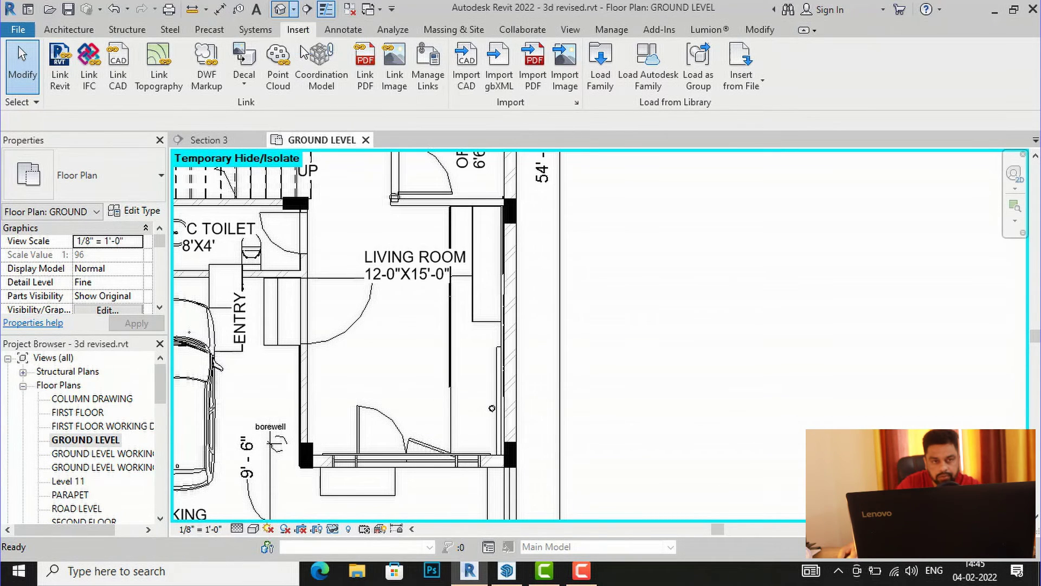
left_click(326, 203)
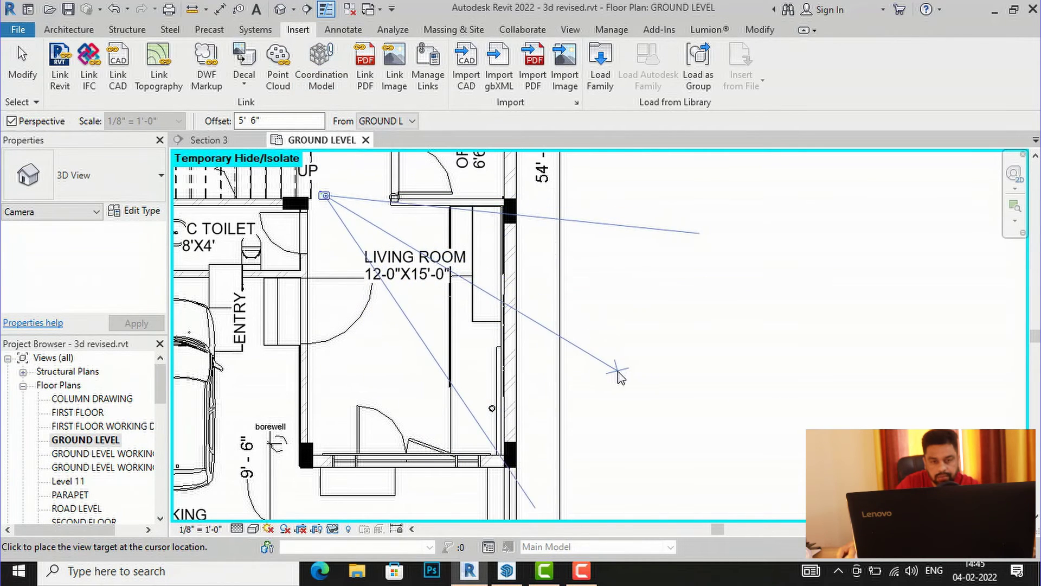
left_click(625, 368)
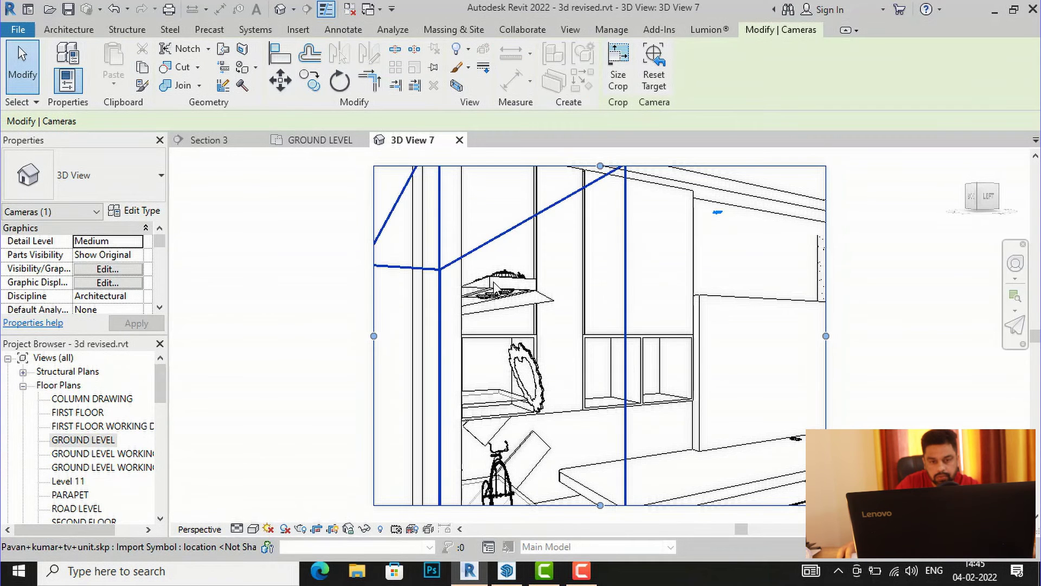
Zoom out and drag 3D View 7's crop region right and top edges outward to frame the room.
scroll(558, 317, "down", 4)
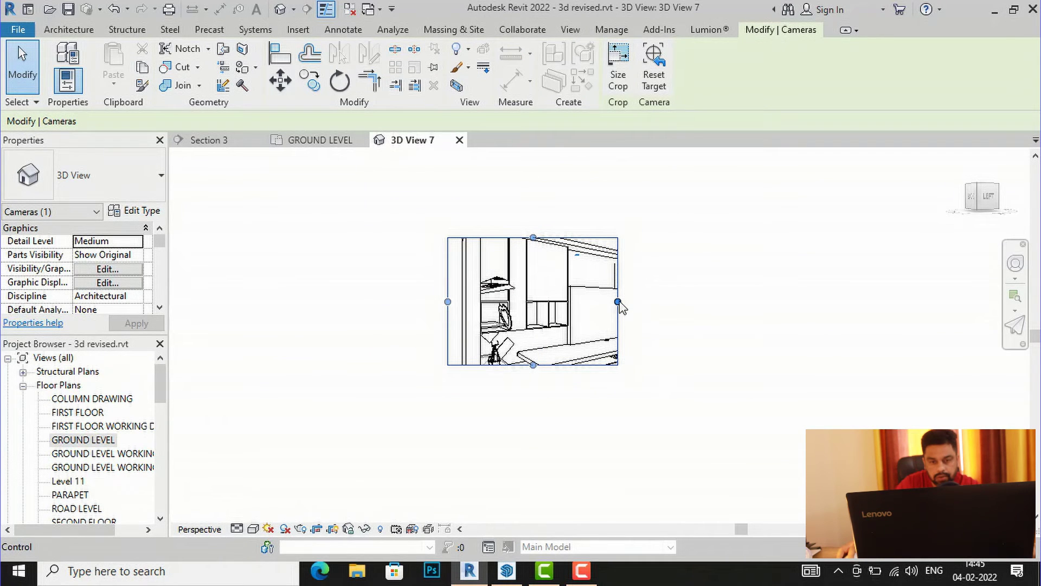
left_click_drag(618, 301, 740, 302)
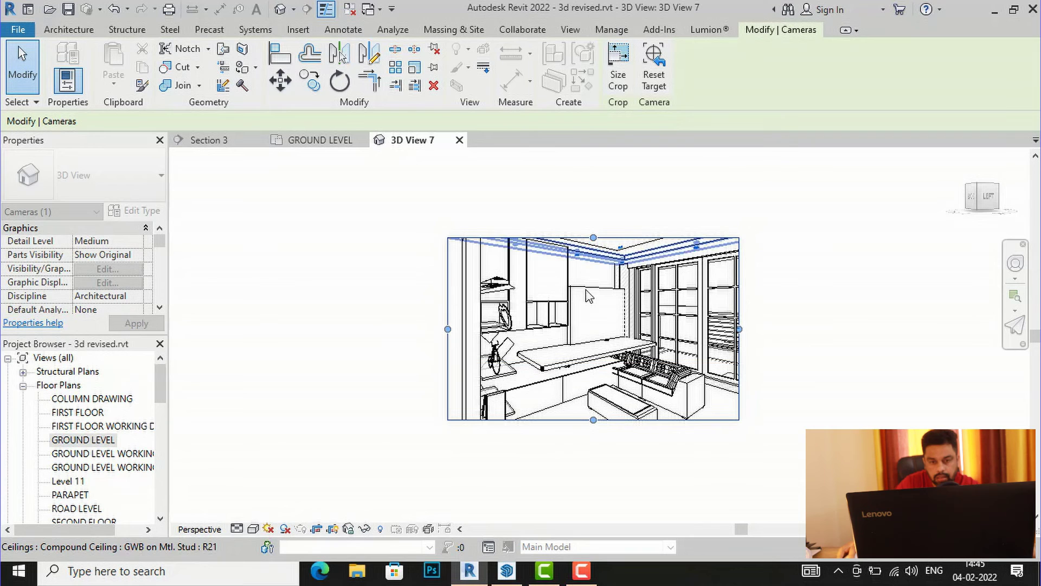
left_click_drag(593, 235, 593, 212)
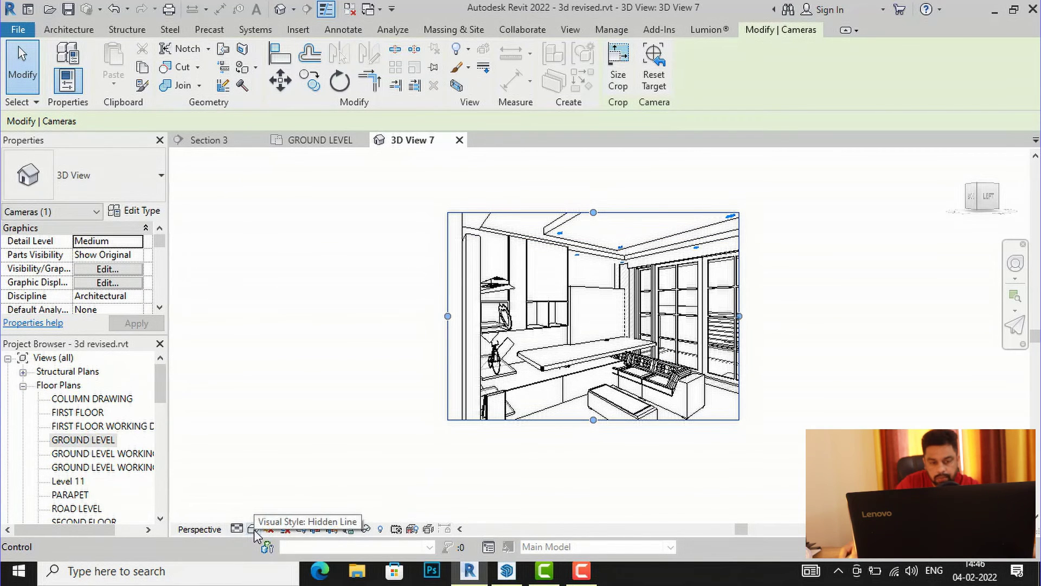
left_click(253, 529)
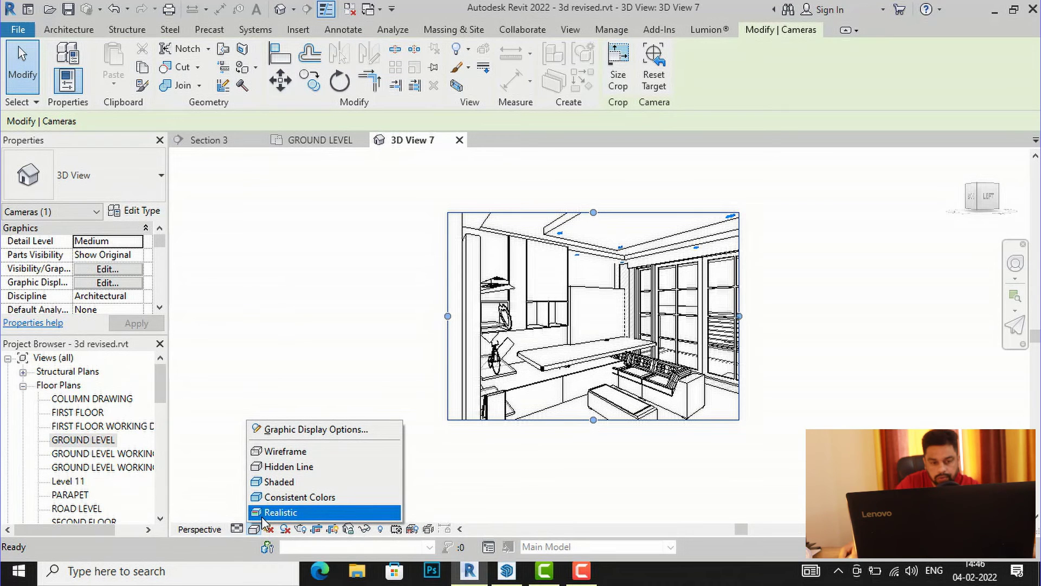
Set 3D View 7's visual style to Realistic to show colours and materials.
left_click(266, 512)
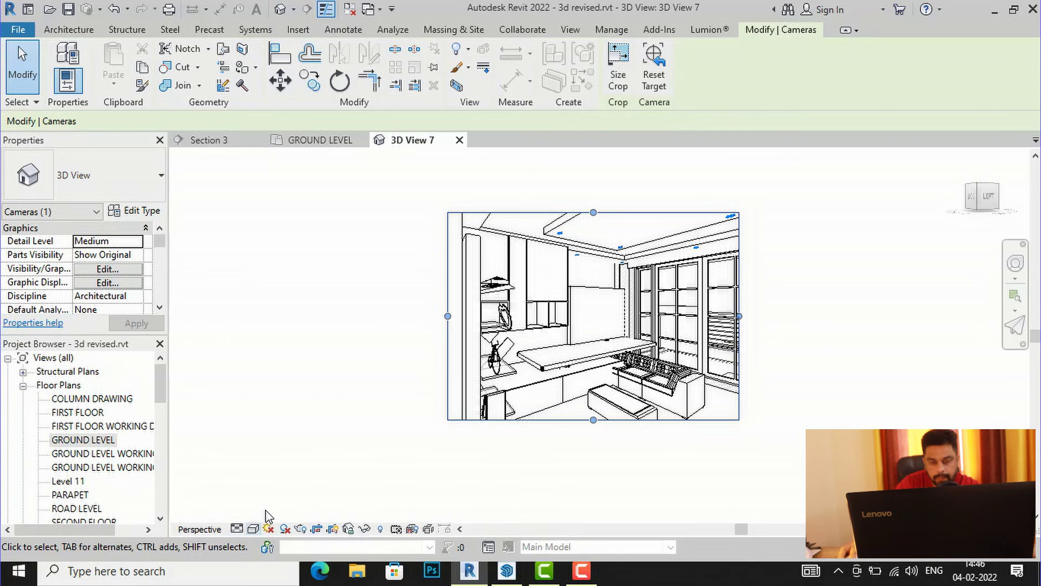
scroll(612, 419, "up", 3)
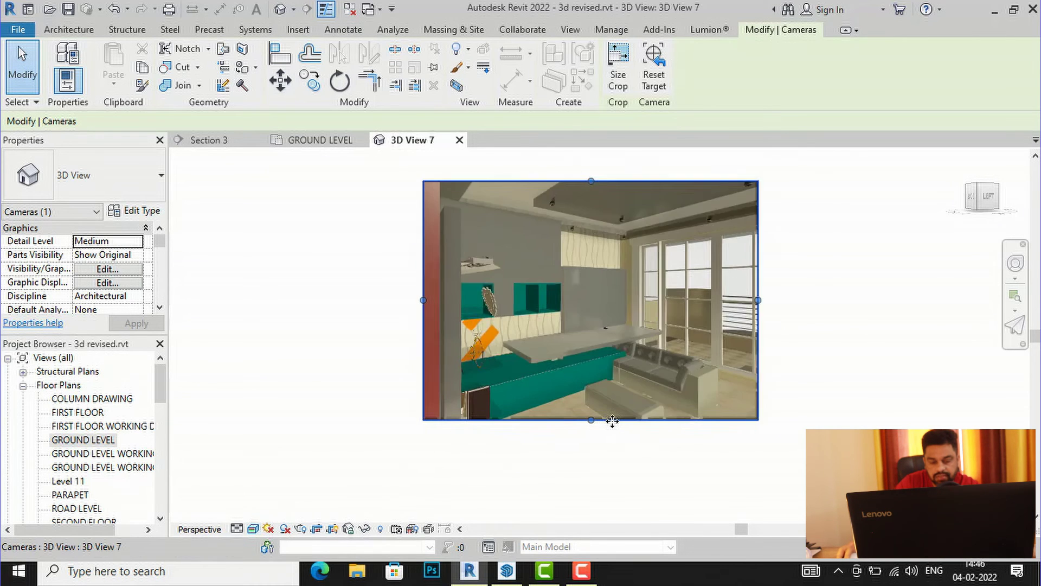
scroll(623, 401, "down", 2)
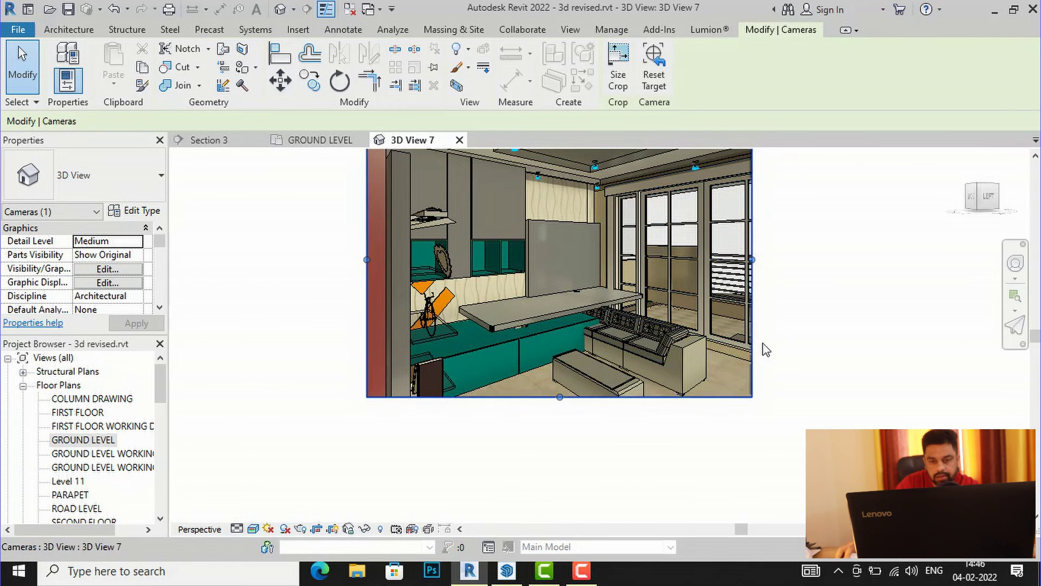
left_click(685, 359)
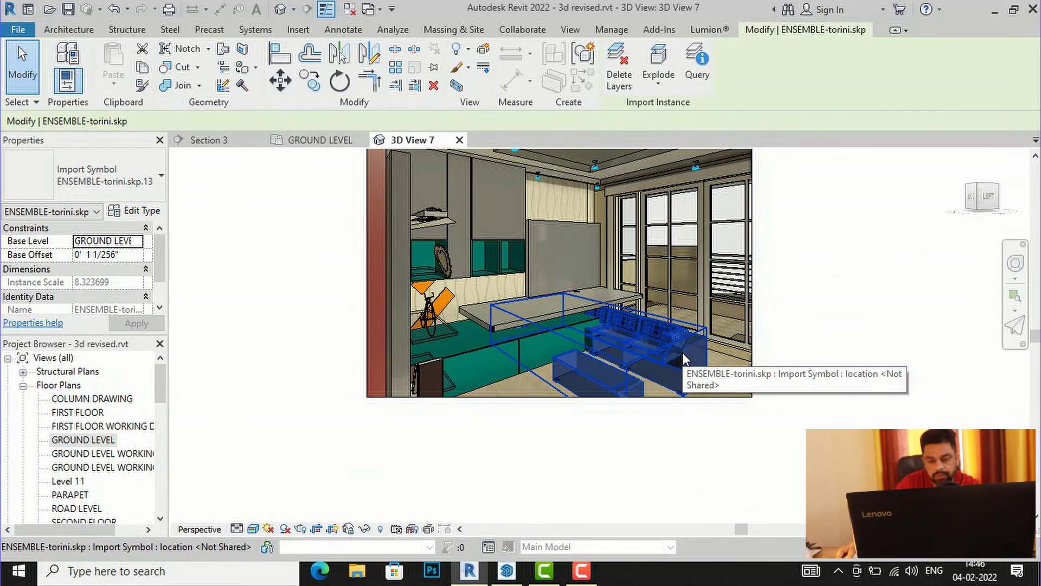
Delete the ENSEMBLE-torini sofa from the living room.
key("Escape")
key("Delete")
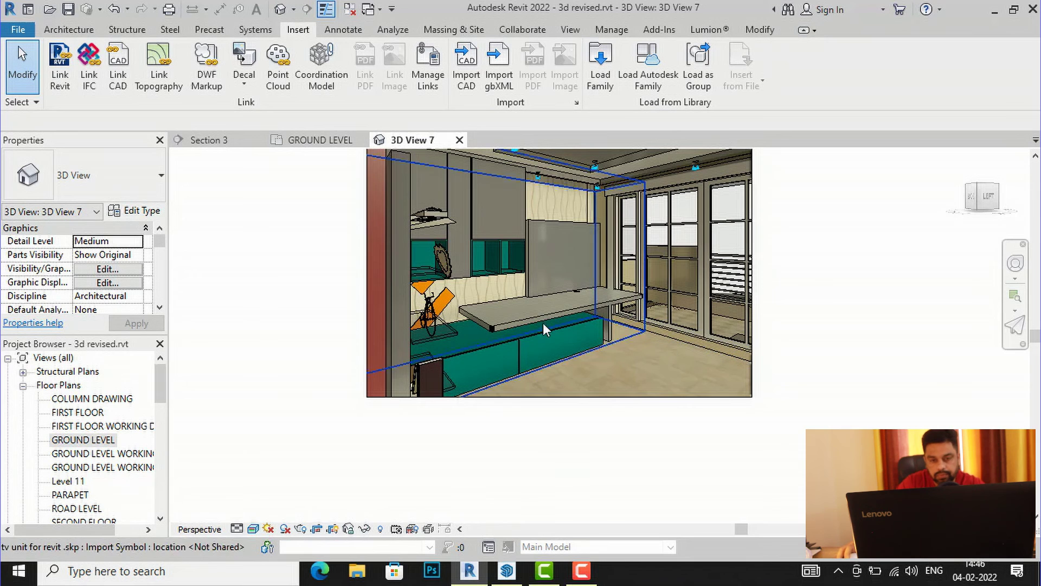
scroll(530, 278, "up", 2)
Extend the camera crop region downward and to the left.
left_click(551, 415)
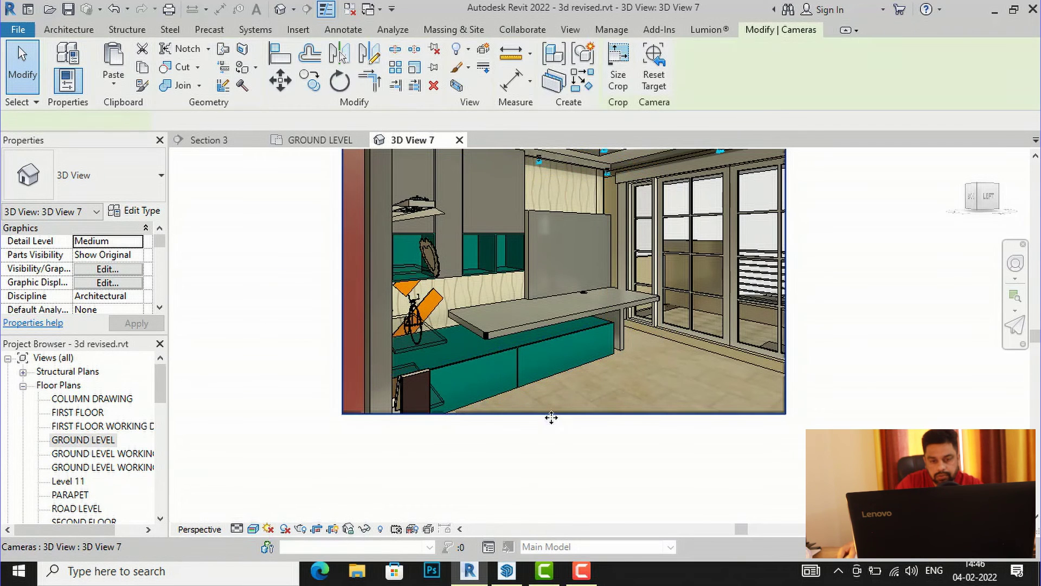
left_click_drag(564, 414, 569, 474)
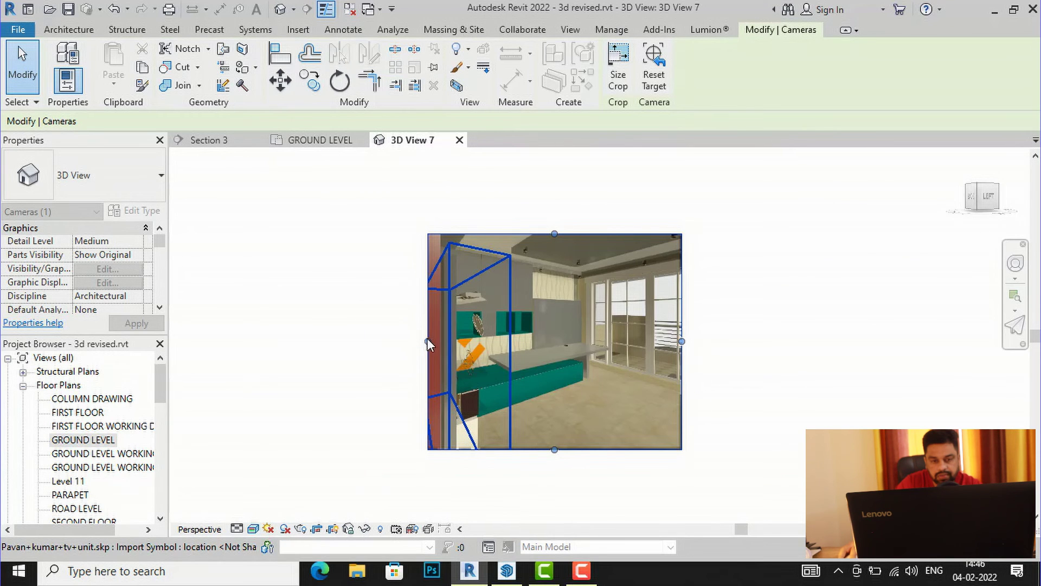
left_click_drag(428, 342, 411, 340)
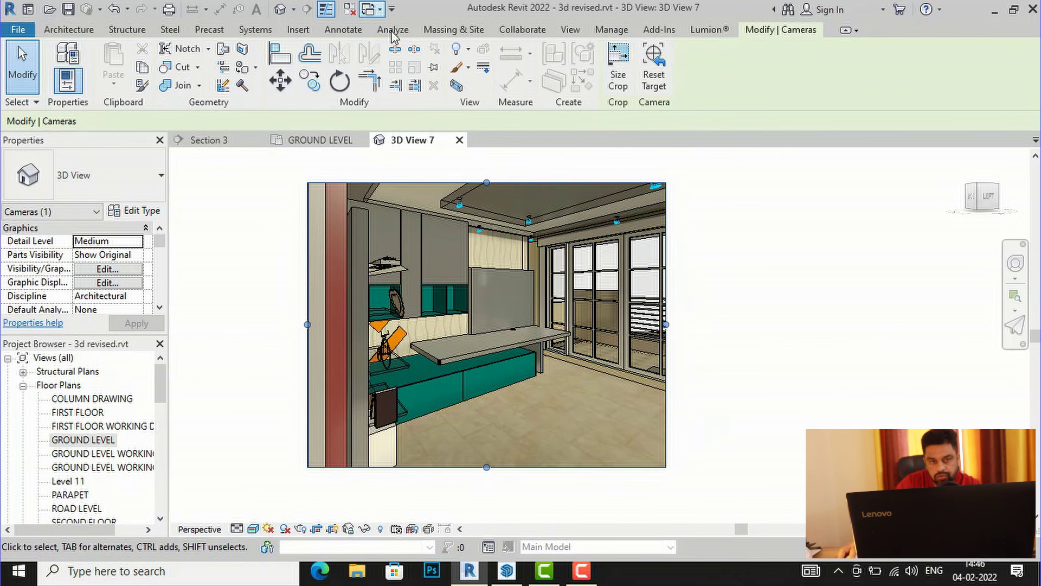
left_click(299, 30)
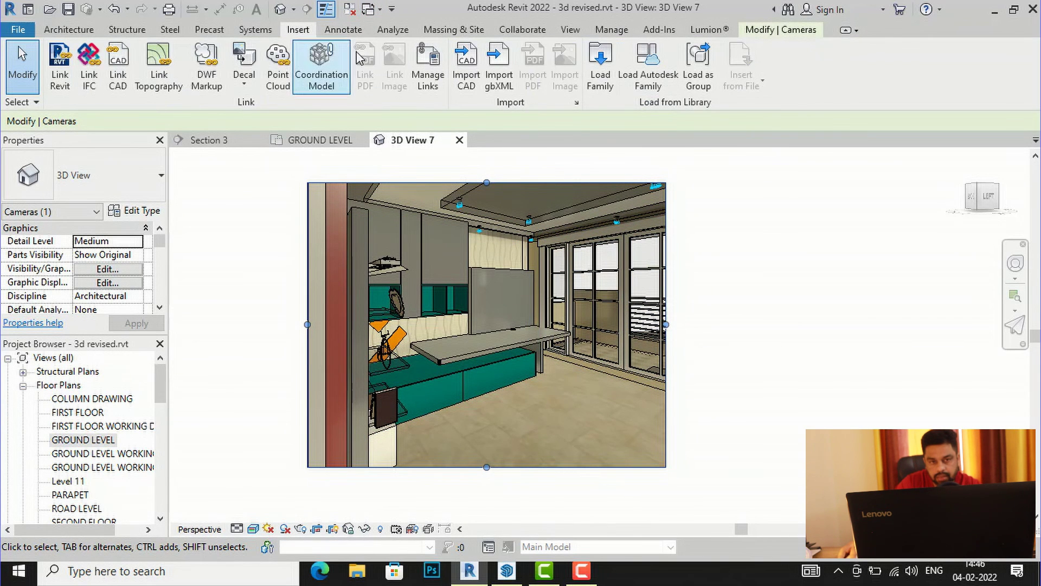
left_click(465, 76)
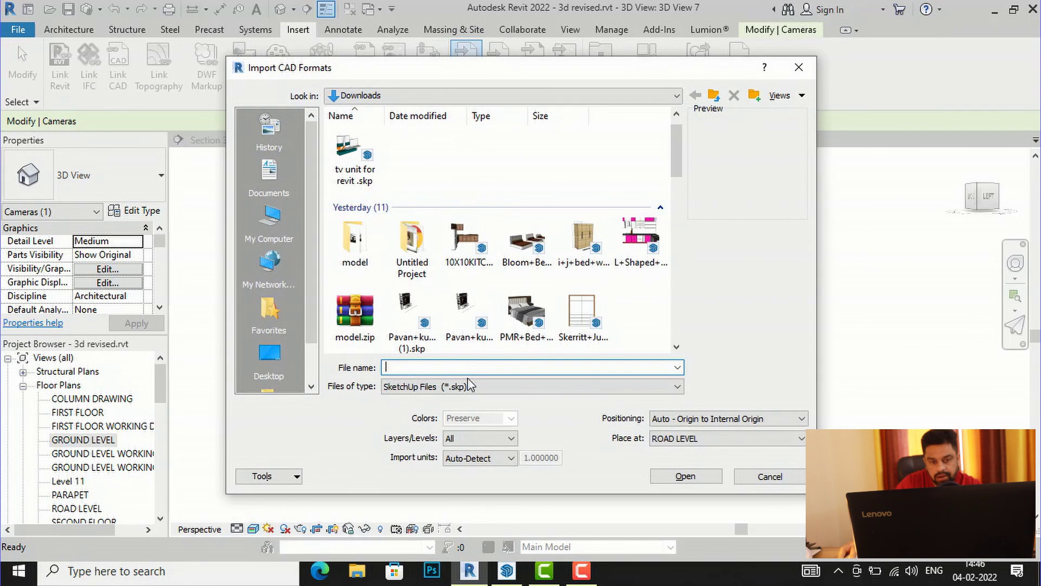
left_click(799, 68)
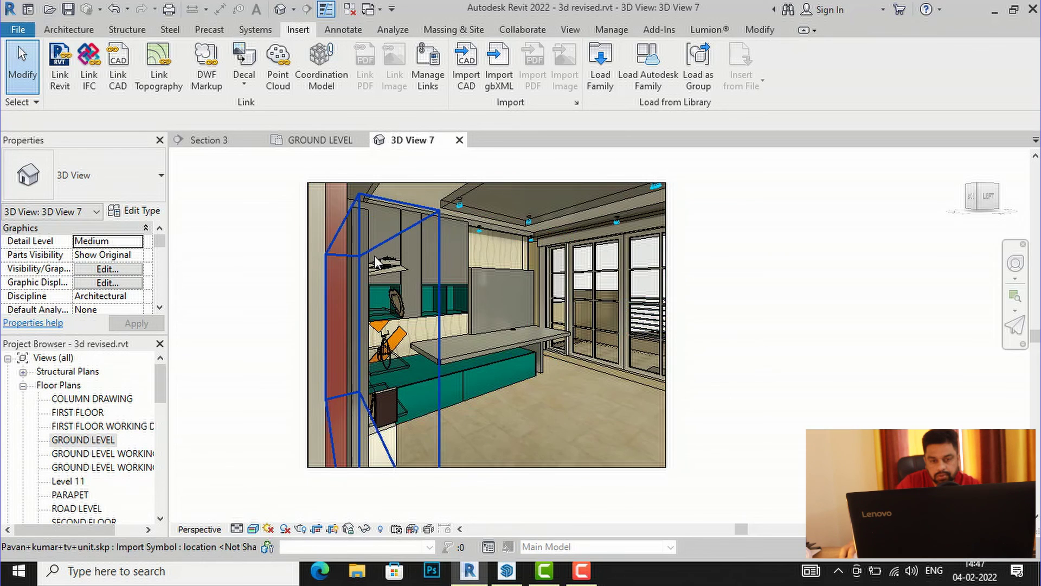
scroll(374, 253, "down", 2)
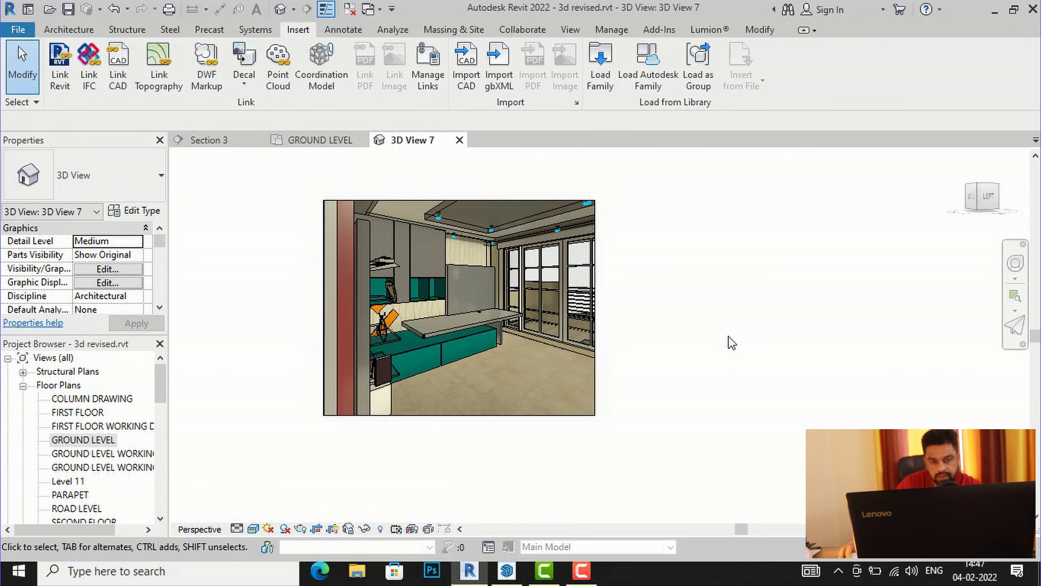